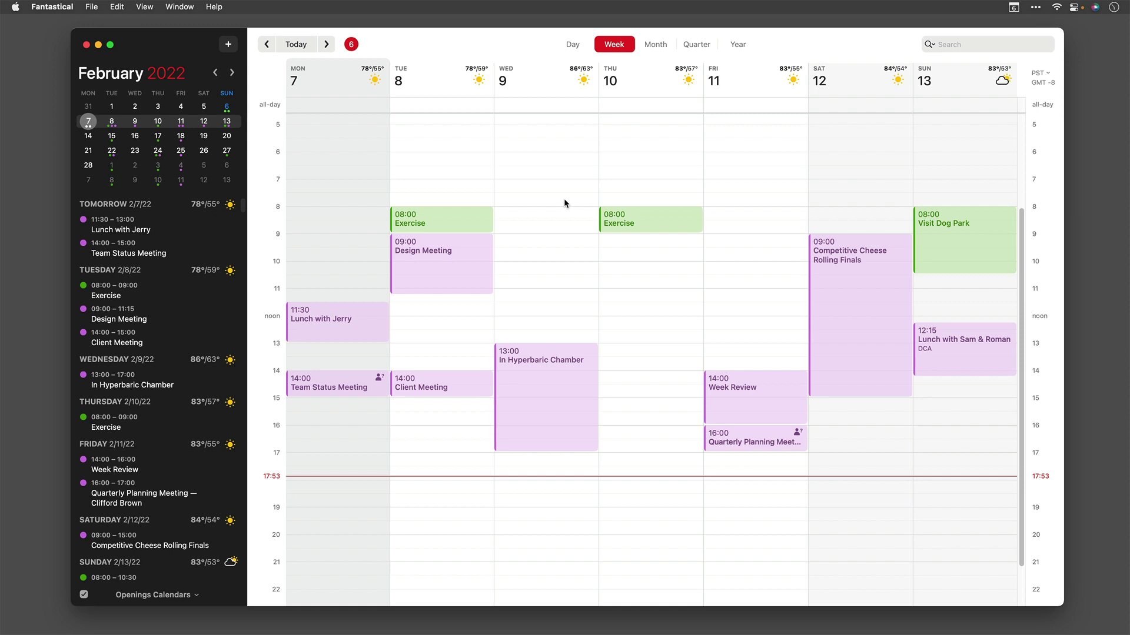
# Open Fantastical's Preferences on the Openings pane.
pyautogui.click(63, 7)
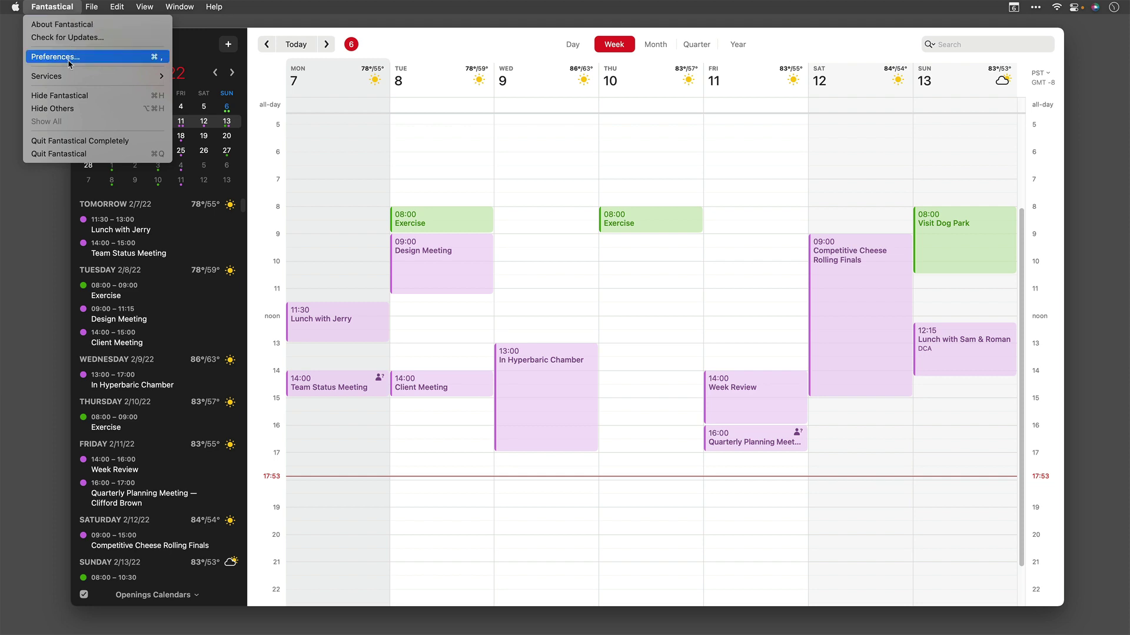
pyautogui.click(147, 58)
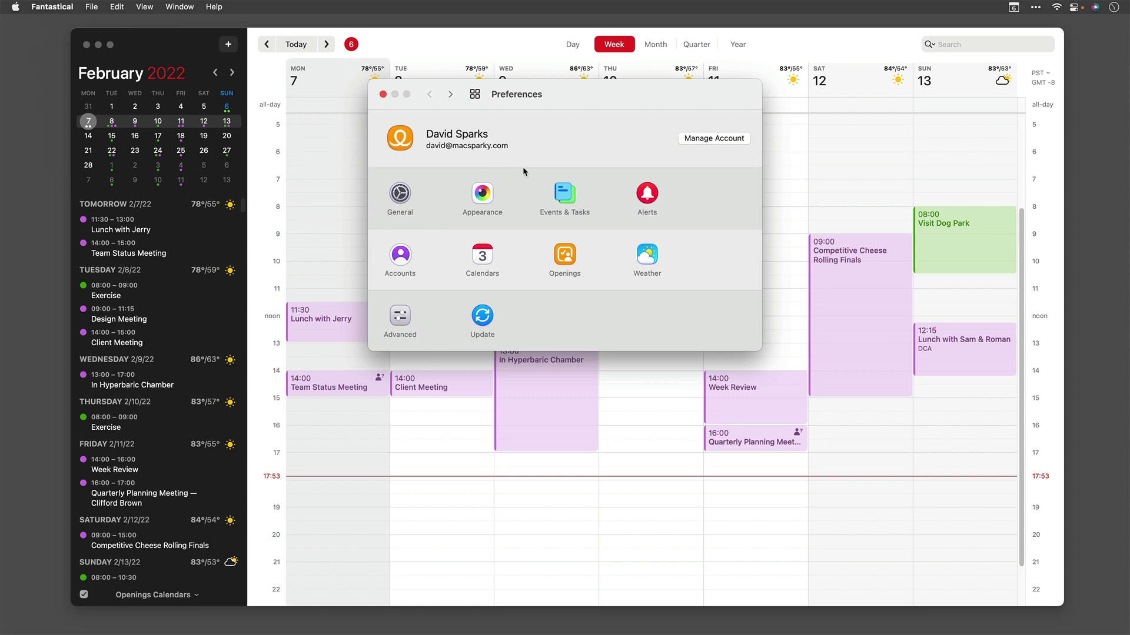
pyautogui.click(565, 261)
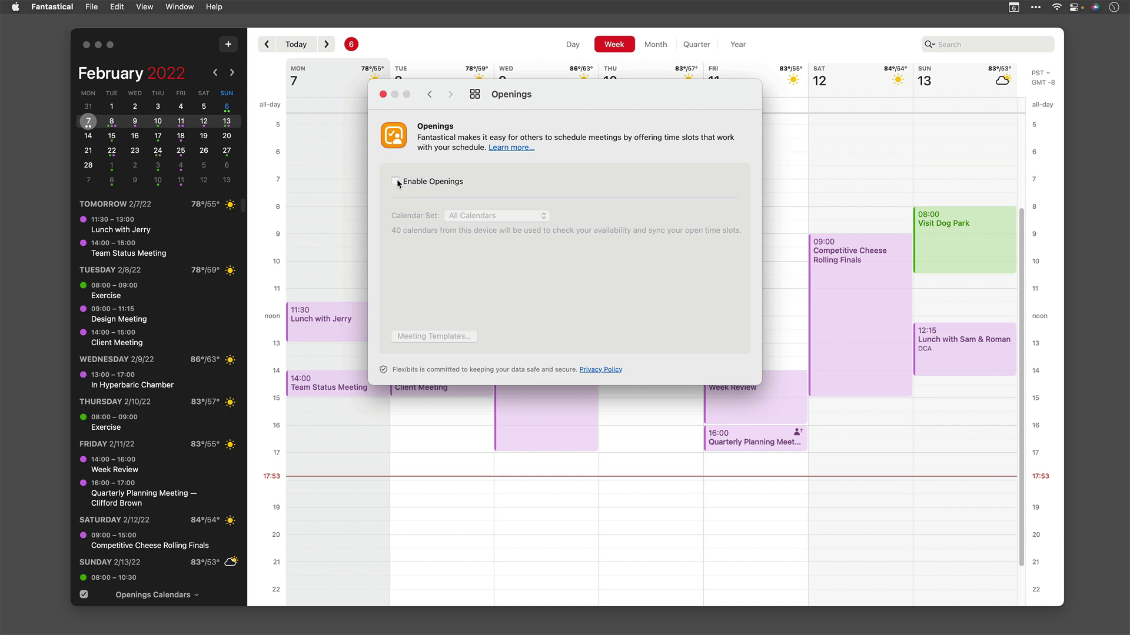
# Enable Openings with the Openings Calendars set and close Preferences.
pyautogui.click(396, 182)
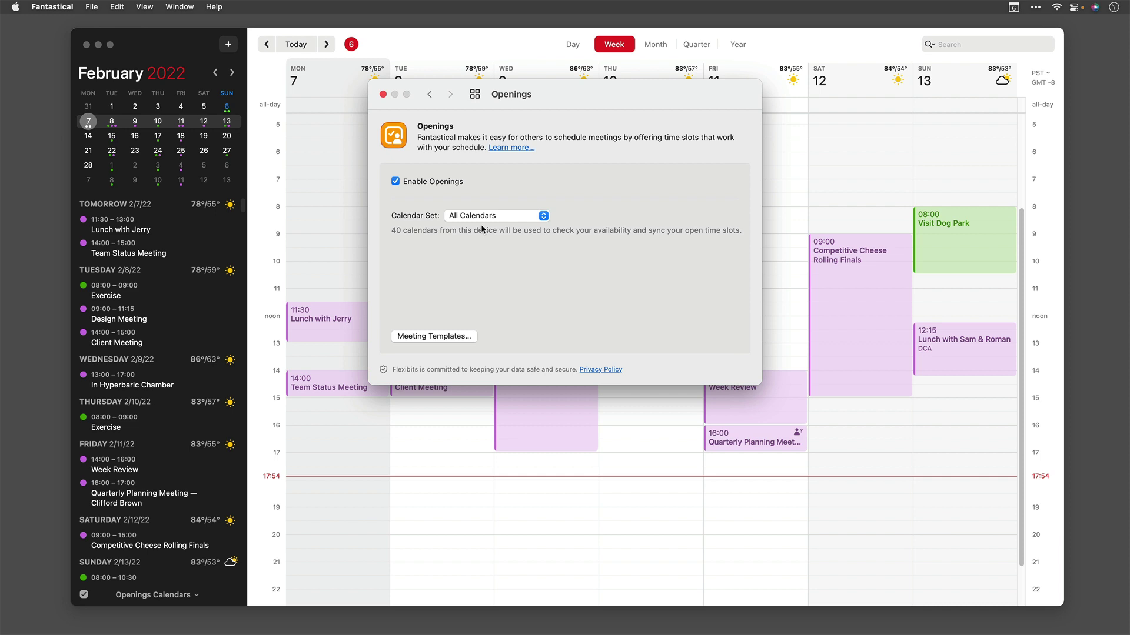
pyautogui.click(544, 216)
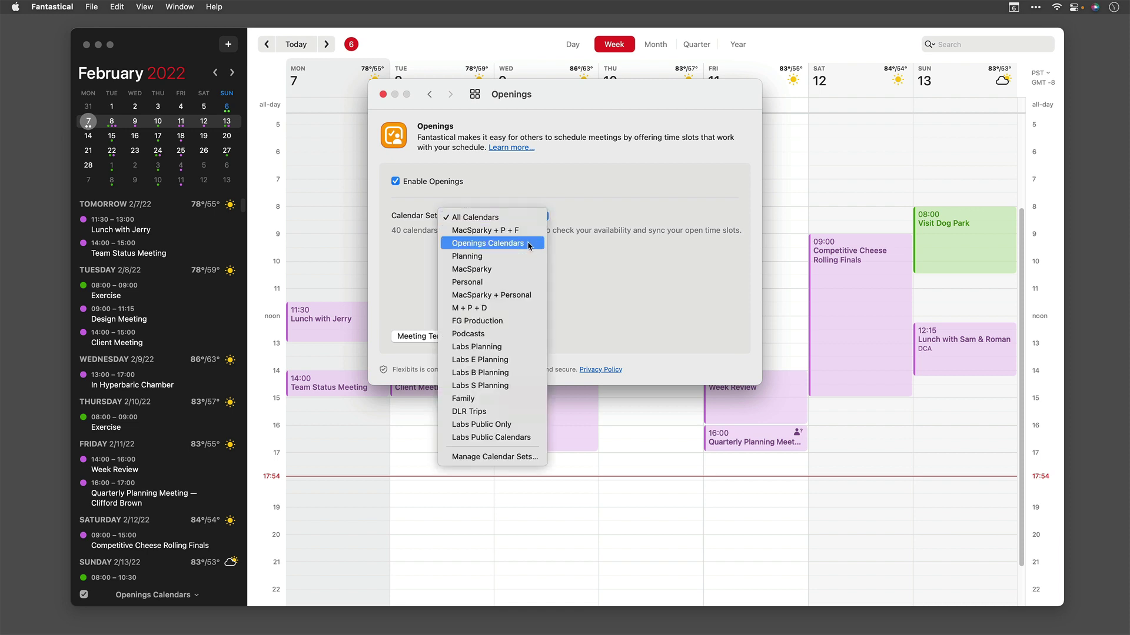
pyautogui.click(529, 243)
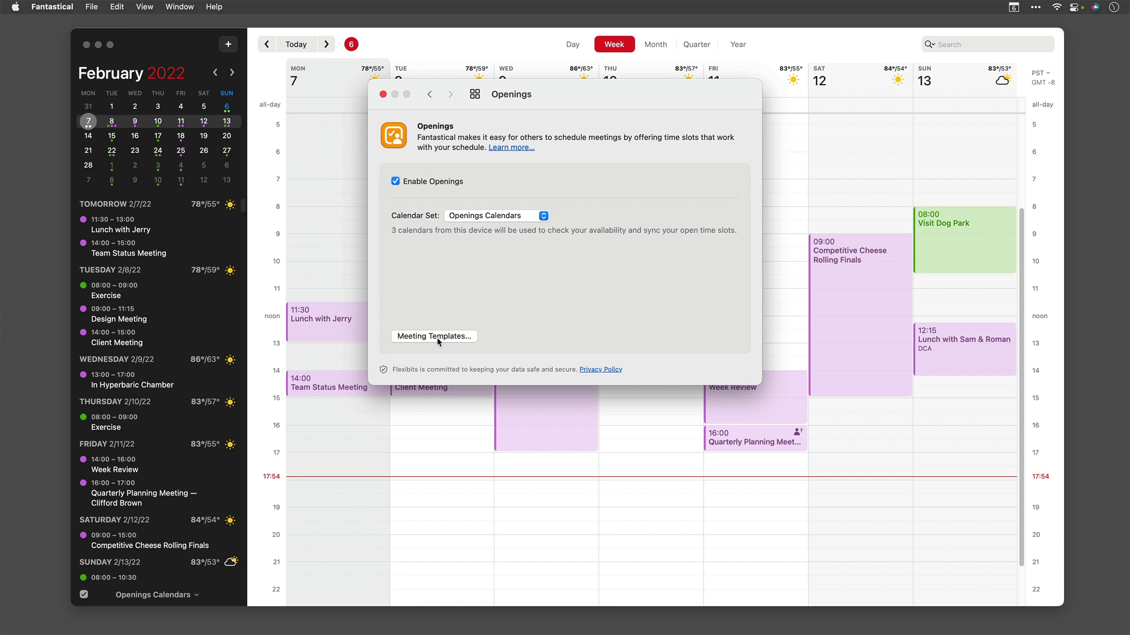
pyautogui.click(383, 95)
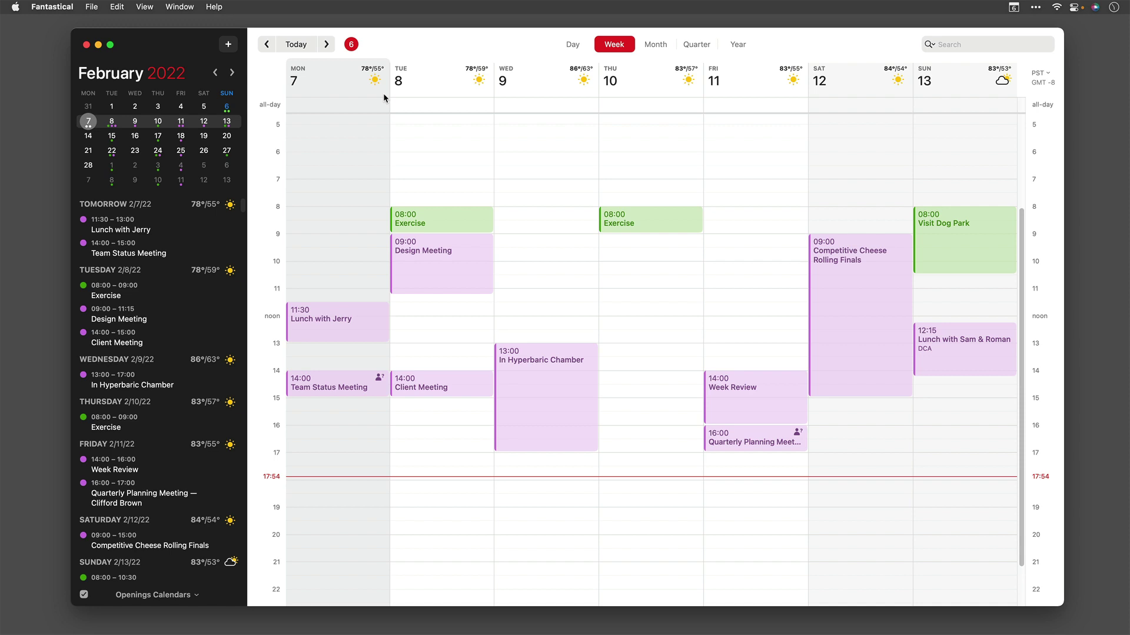
# Show the Meeting Templates window from the mini calendar window's settings menu.
pyautogui.click(144, 7)
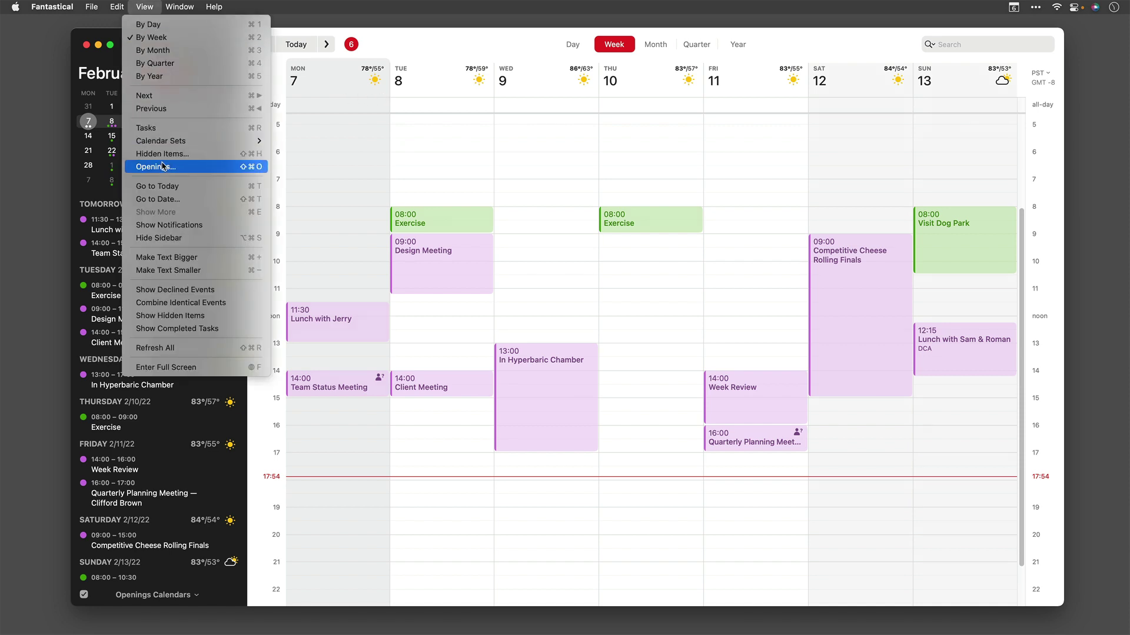
pyautogui.click(1013, 8)
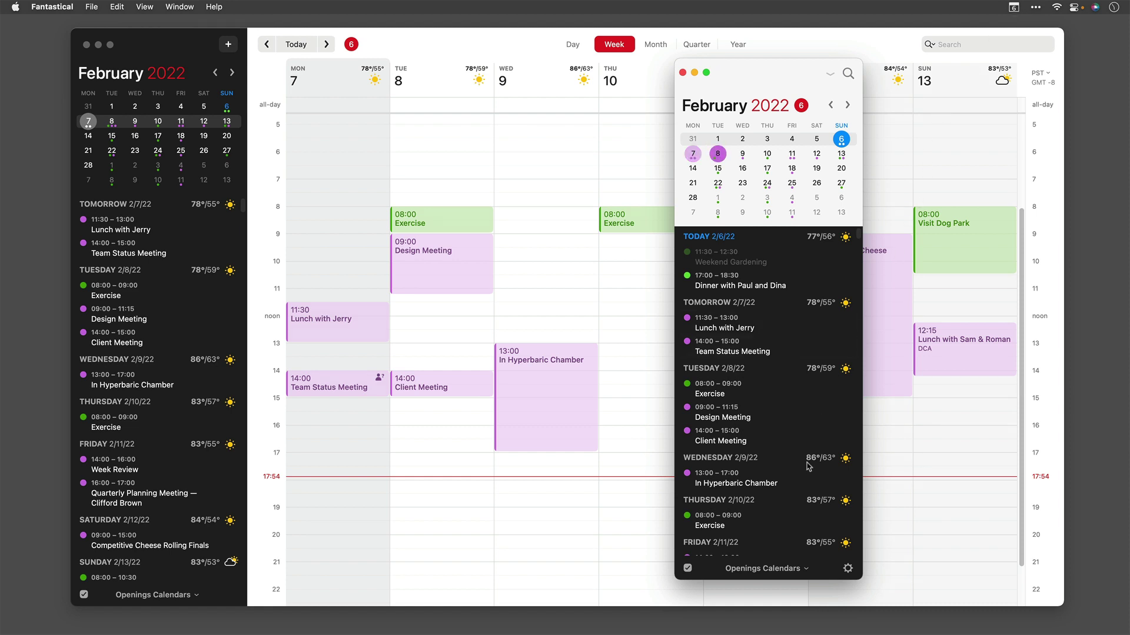
pyautogui.click(847, 568)
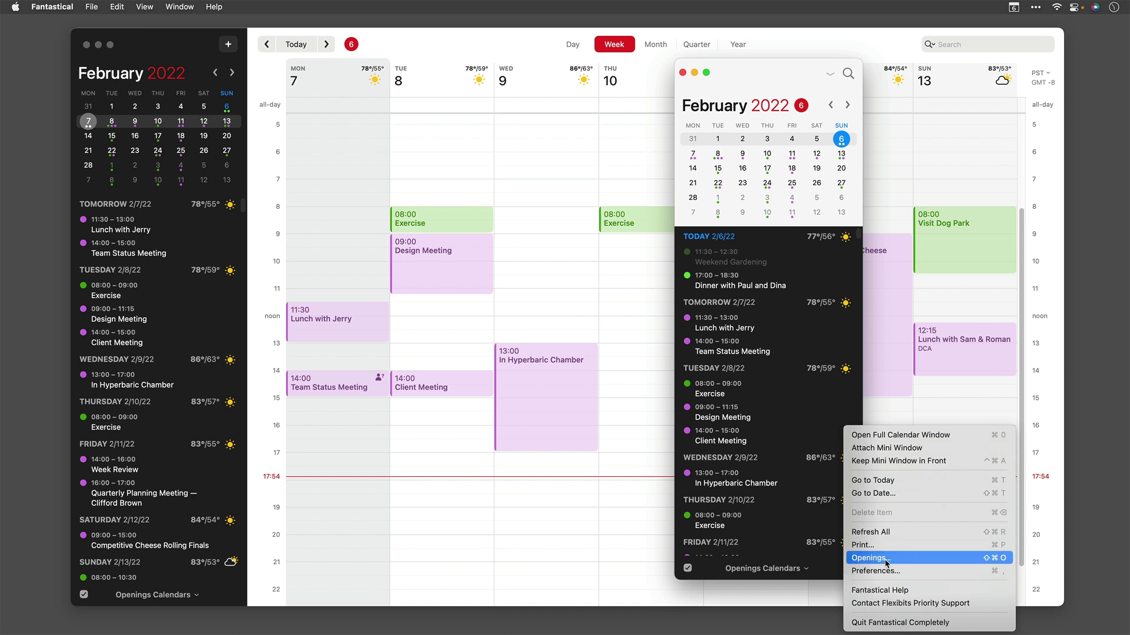
pyautogui.click(990, 561)
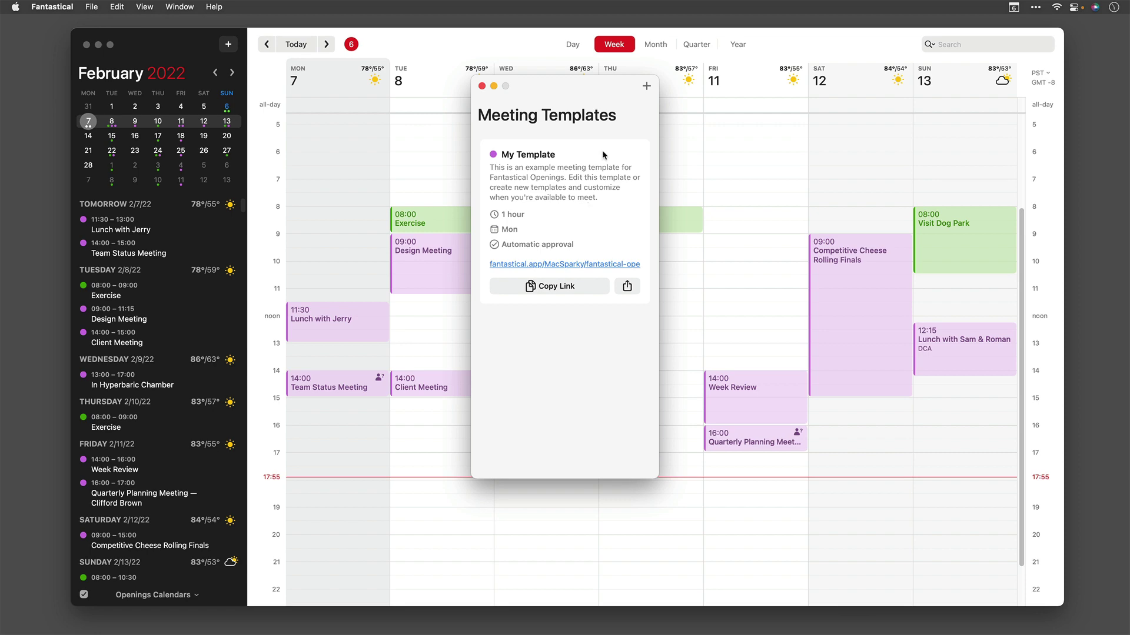
# Create a new template named 'Quarterly Planning Meeting' with a description about planning next quarter's big projects.
pyautogui.click(646, 88)
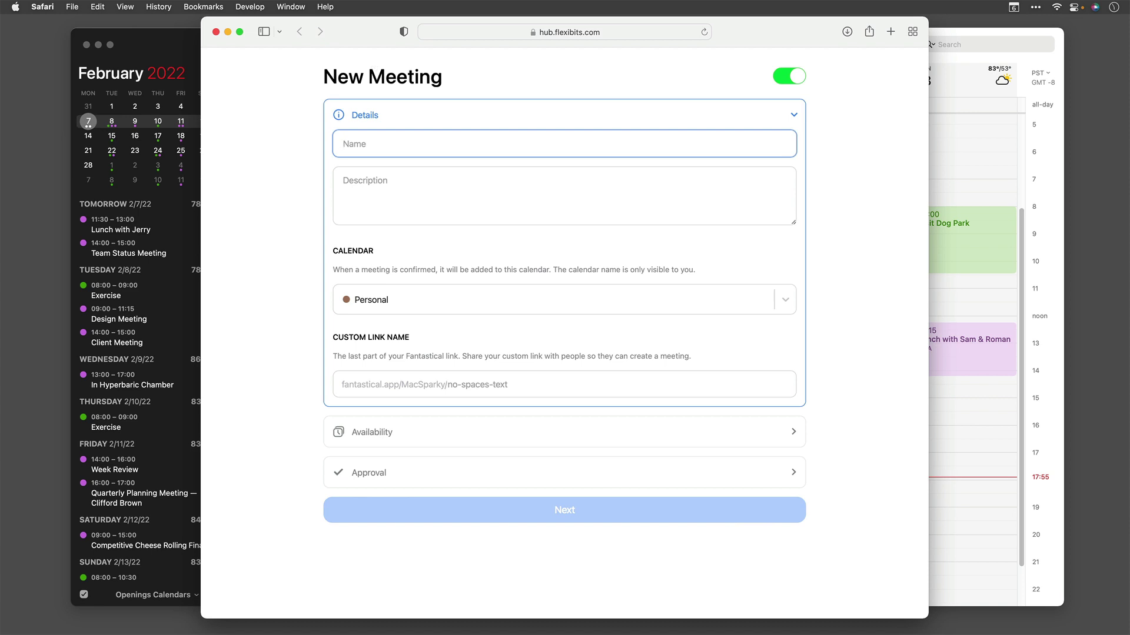
pyautogui.write('Quarterly Planning Meeting')
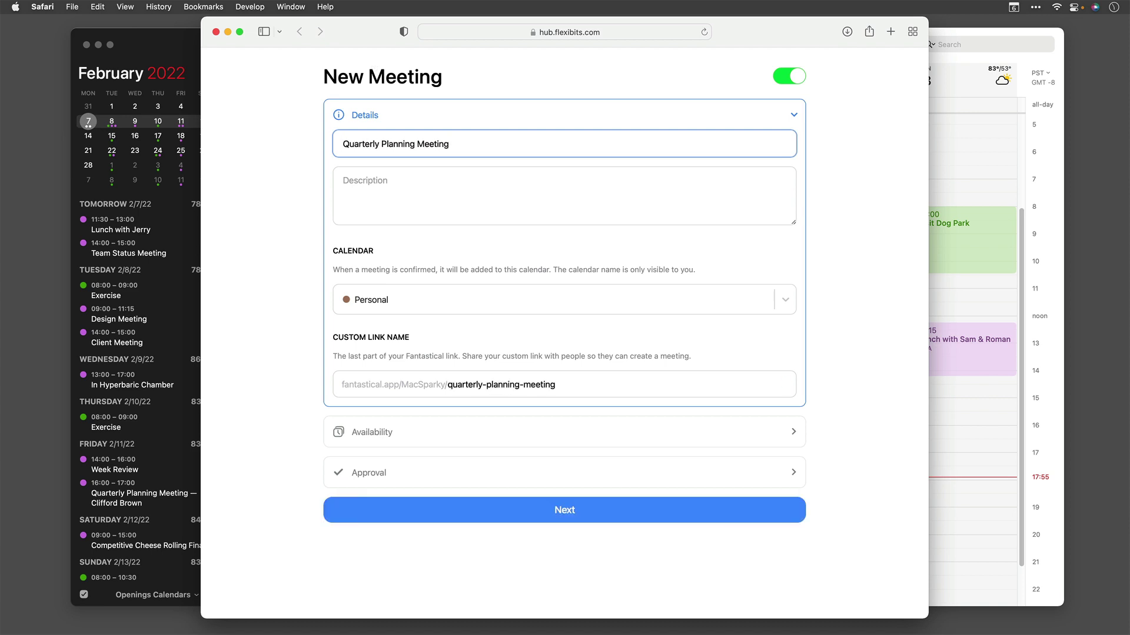
pyautogui.click(371, 182)
pyautogui.write('Time to plan what the big projects')
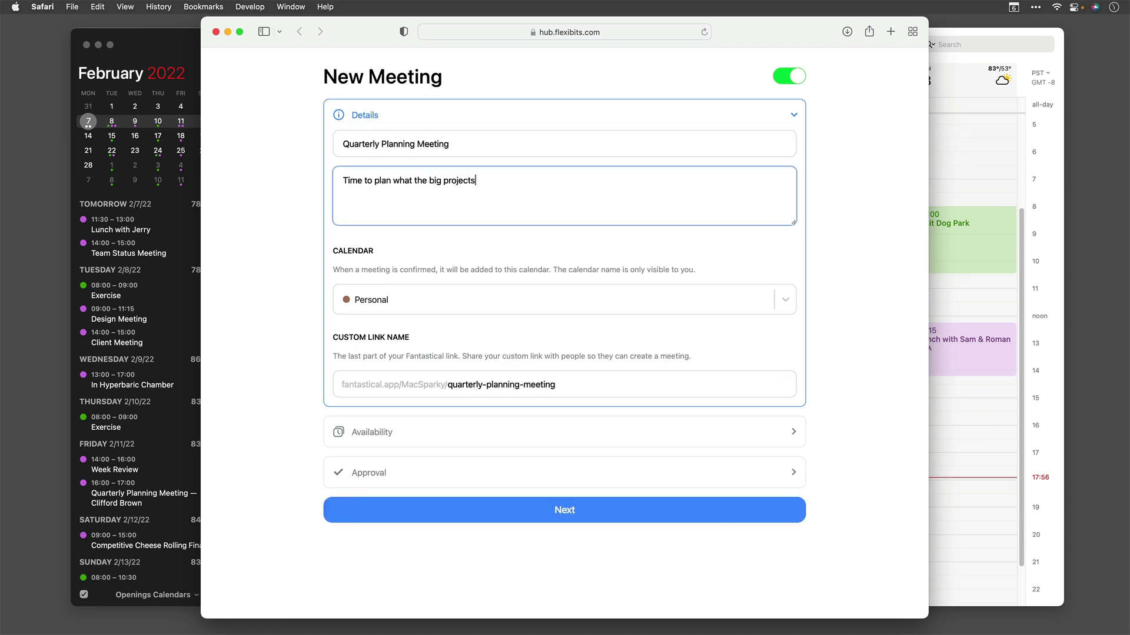
pyautogui.write(' are for the next quarter.')
# Set the calendar to Work and change the link name to quarterly-planning-call.
pyautogui.click(399, 306)
pyautogui.scroll(-10, 411, 397)
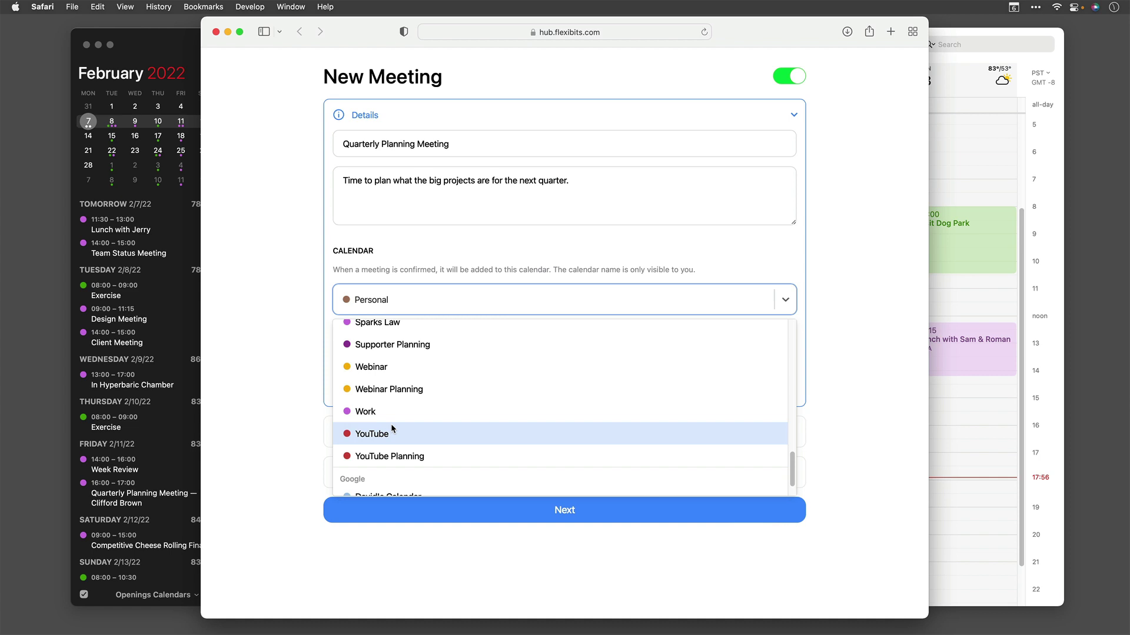
pyautogui.click(390, 413)
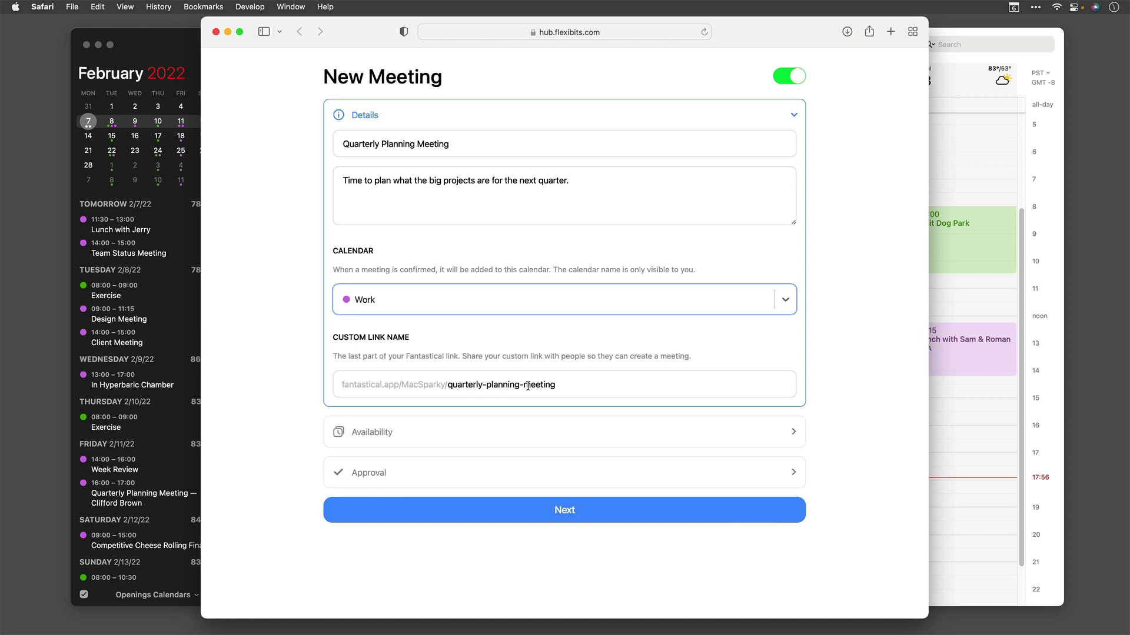
pyautogui.click(561, 384)
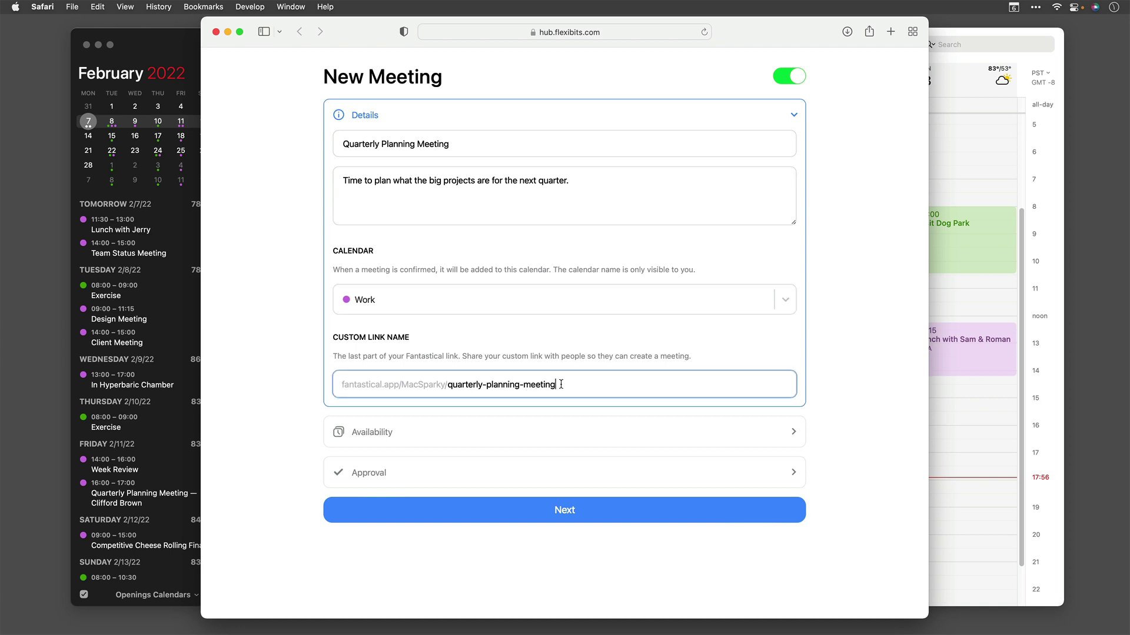
pyautogui.press('BackSpace')
pyautogui.press('BackSpace')
pyautogui.press('BackSpace')
pyautogui.press('BackSpace')
pyautogui.press('BackSpace')
pyautogui.press('BackSpace')
pyautogui.press('BackSpace')
pyautogui.write('call')
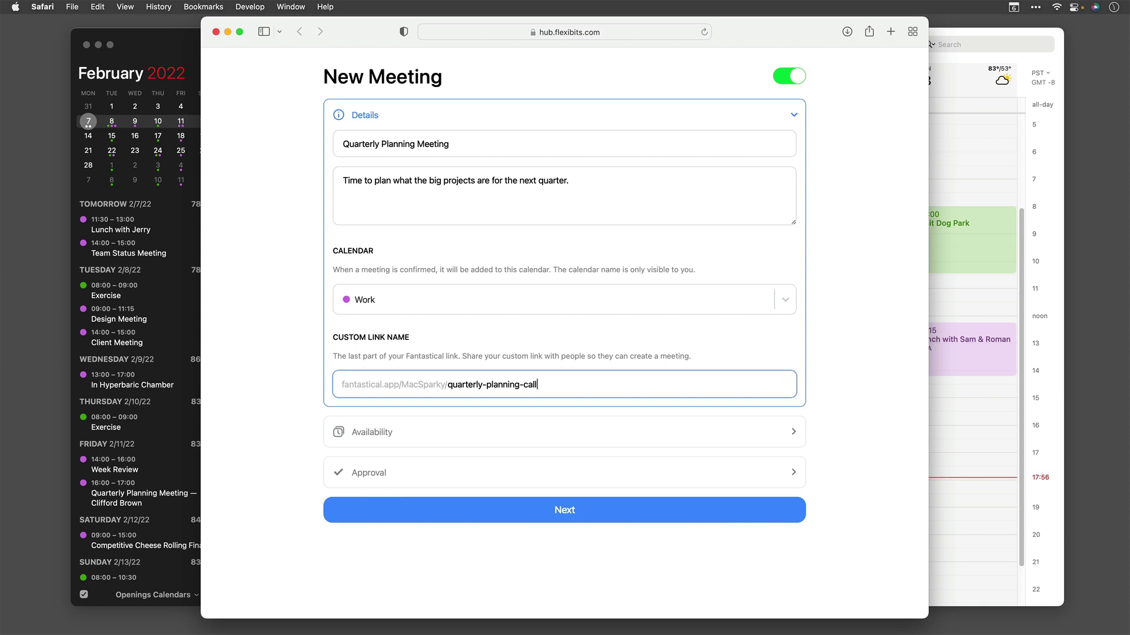
# Expand the Availability section and keep the meeting length at 1 hour.
pyautogui.click(570, 509)
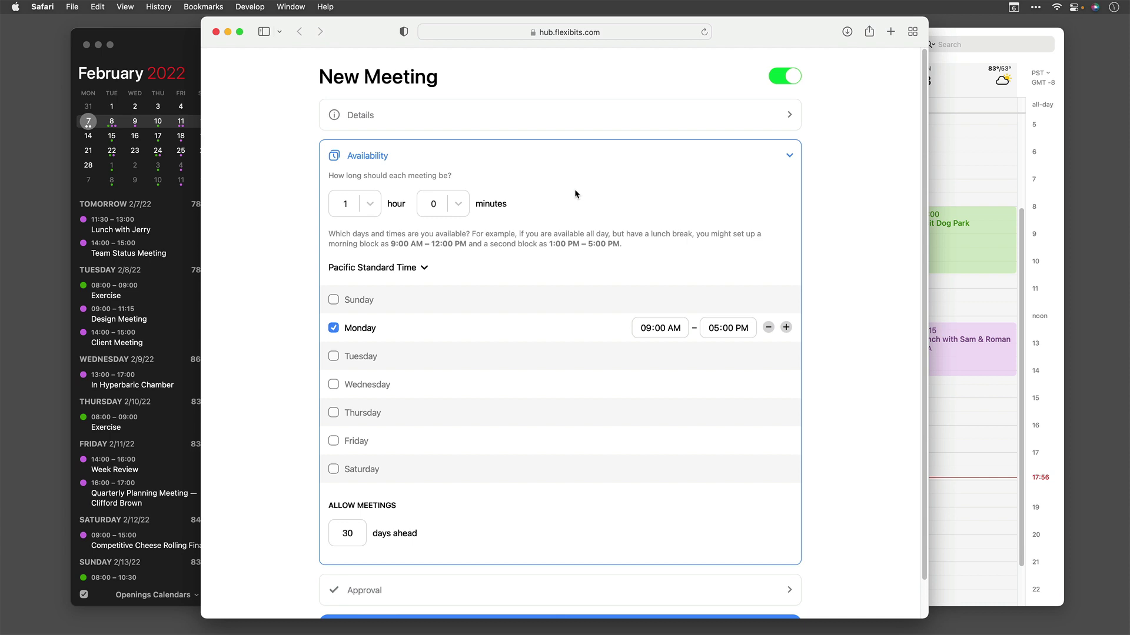
pyautogui.click(787, 116)
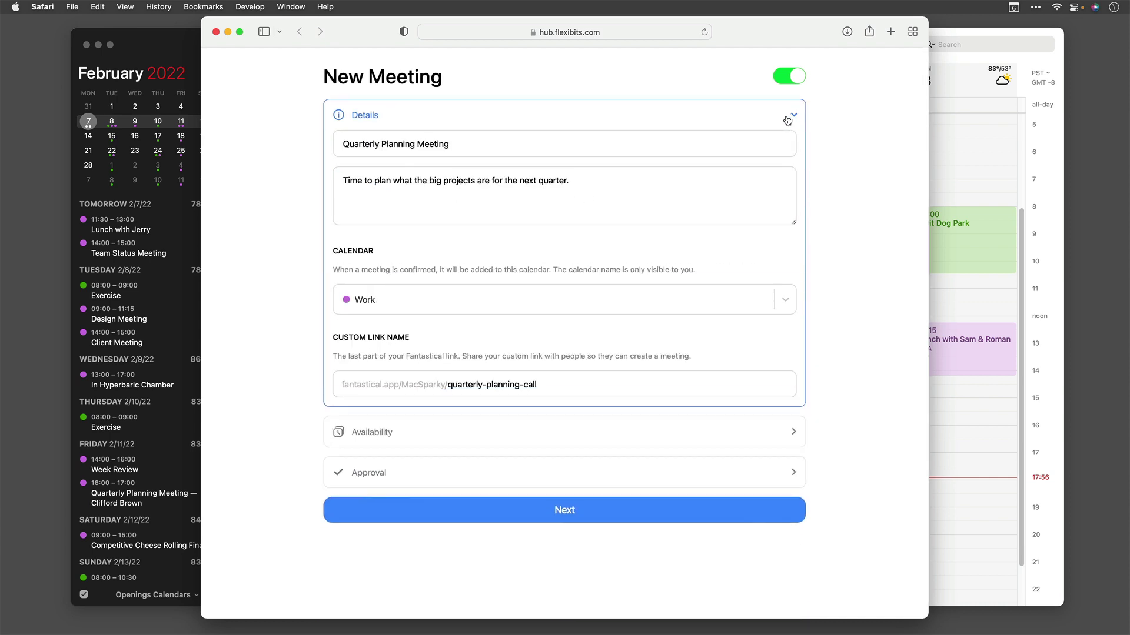
pyautogui.click(788, 120)
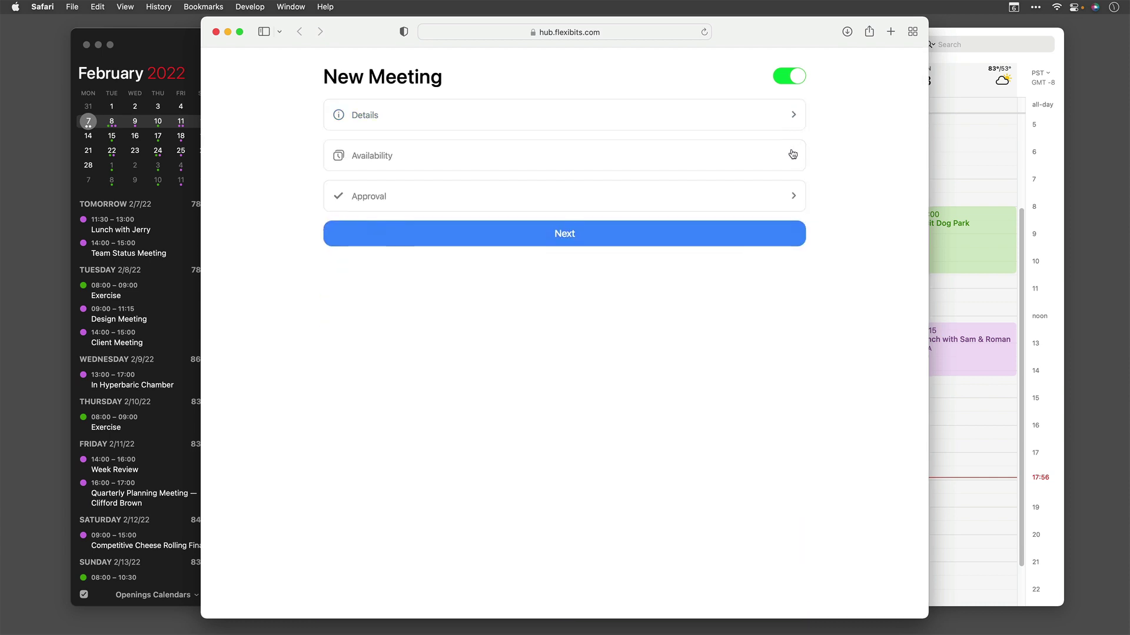
pyautogui.click(793, 157)
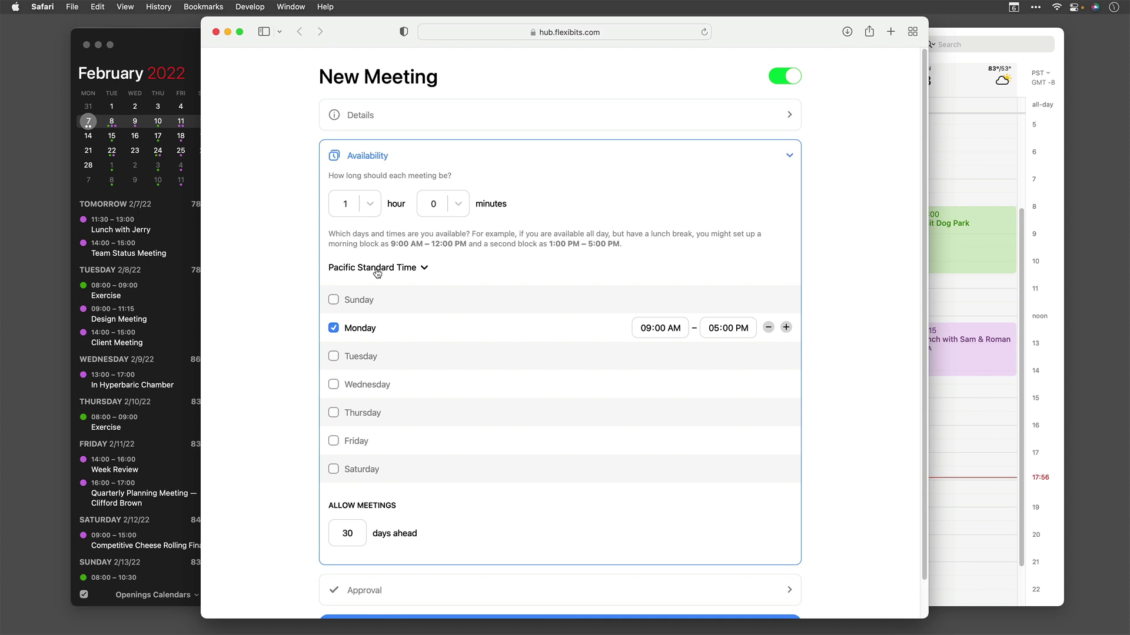
pyautogui.click(372, 209)
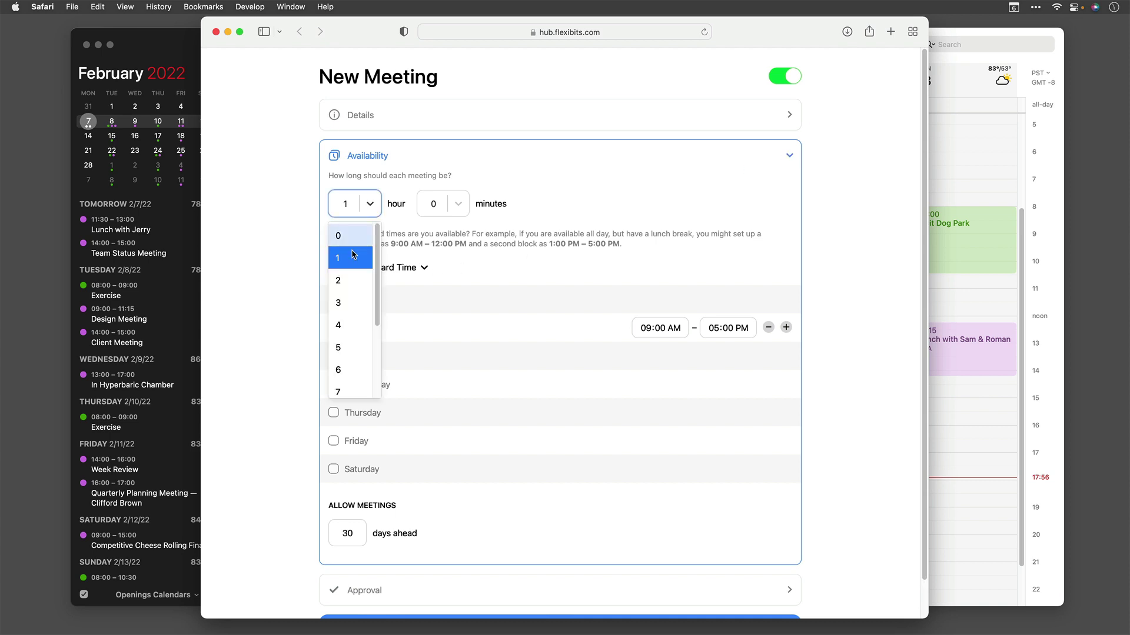
pyautogui.click(346, 307)
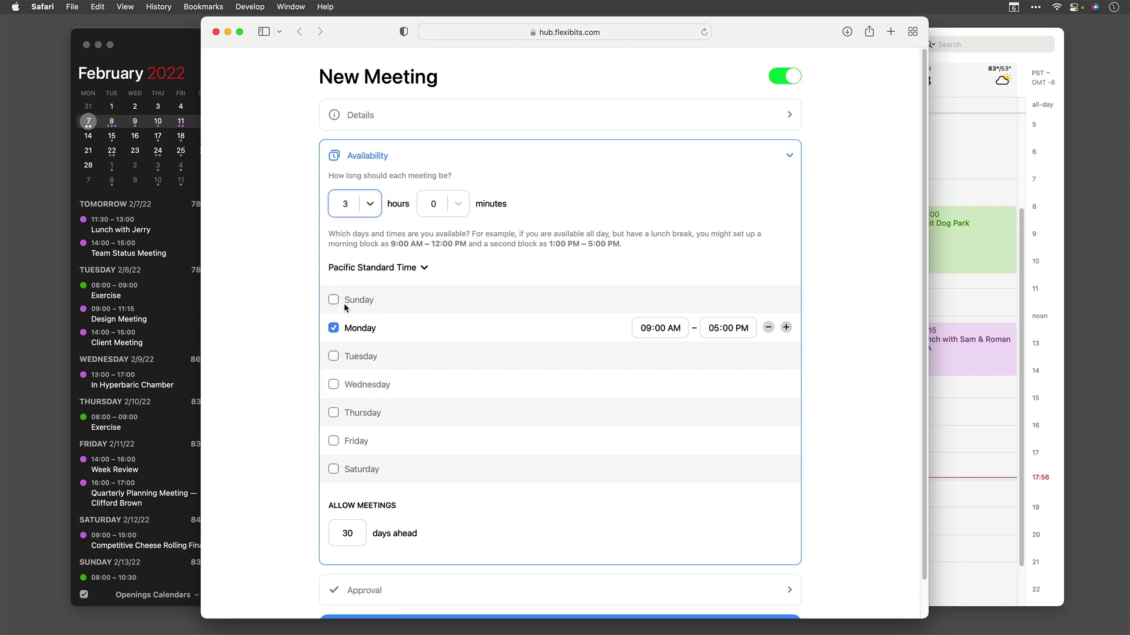
pyautogui.click(368, 207)
pyautogui.click(340, 263)
pyautogui.scroll(-1, 430, 278)
pyautogui.scroll(-2, 429, 278)
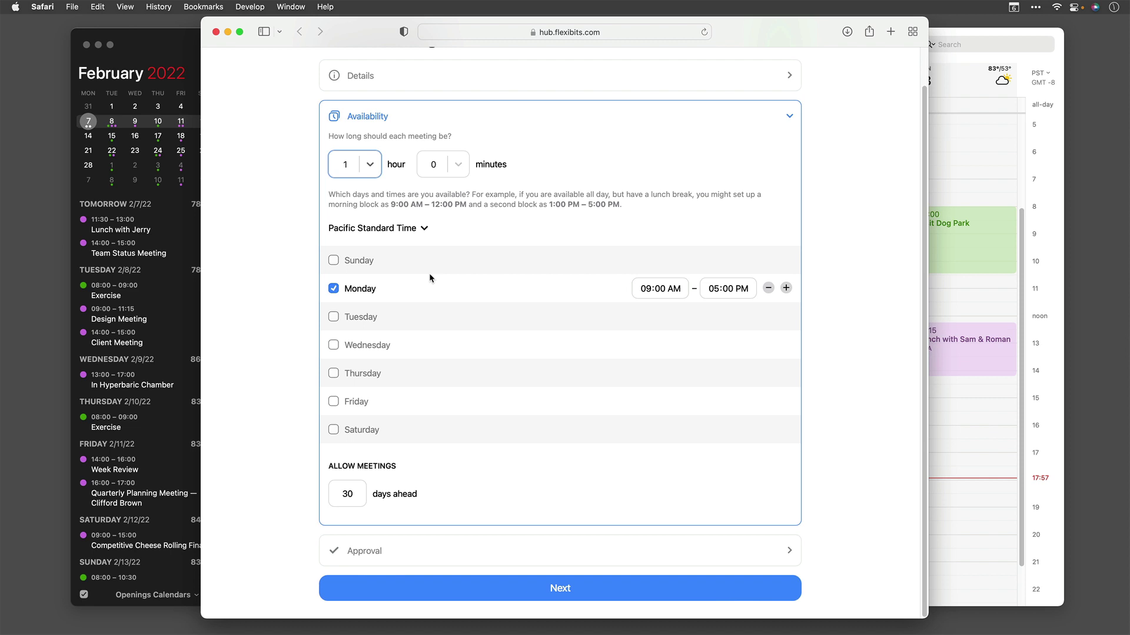
# Set Monday's start to 03:00 PM and enable Tuesday and Friday.
pyautogui.click(647, 291)
pyautogui.write('3')
pyautogui.click(679, 290)
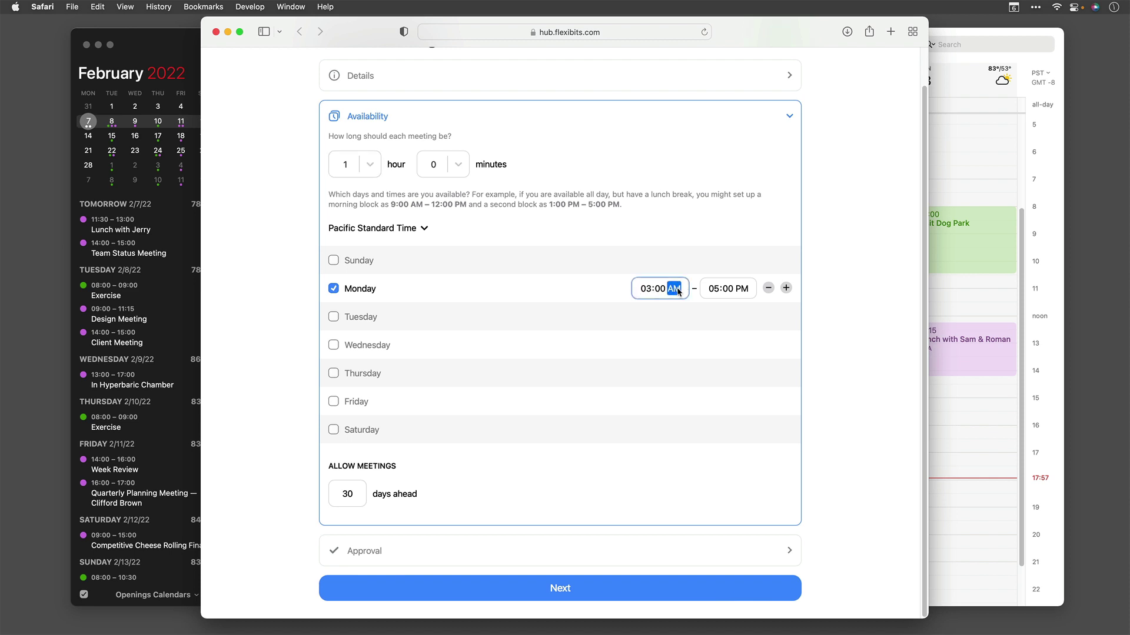
pyautogui.write('p')
pyautogui.click(732, 291)
pyautogui.click(334, 319)
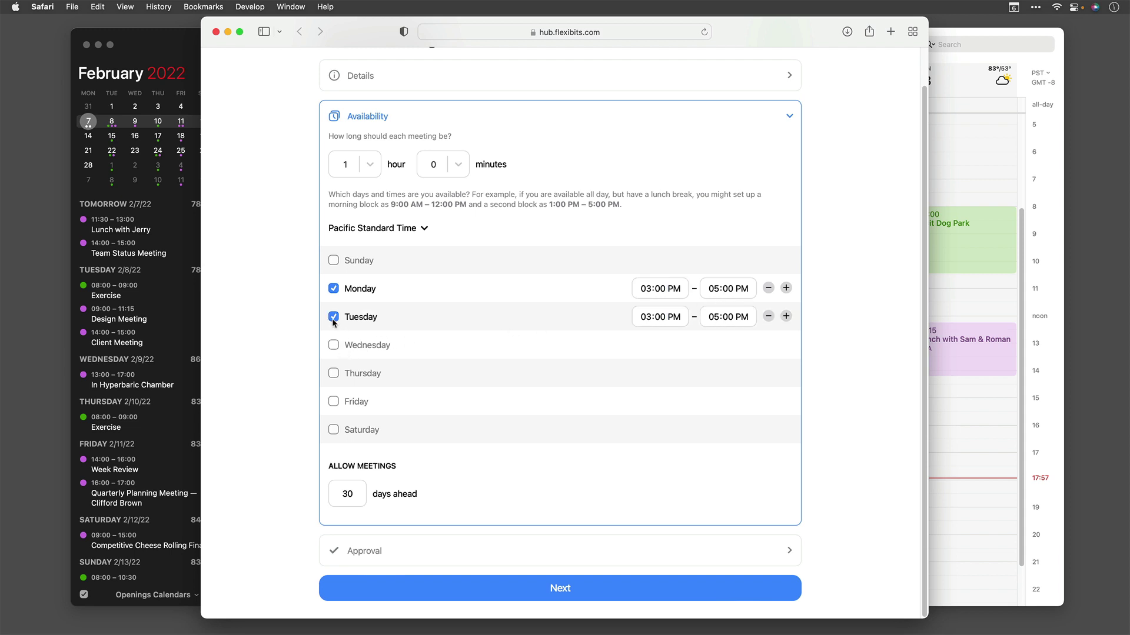
pyautogui.click(334, 402)
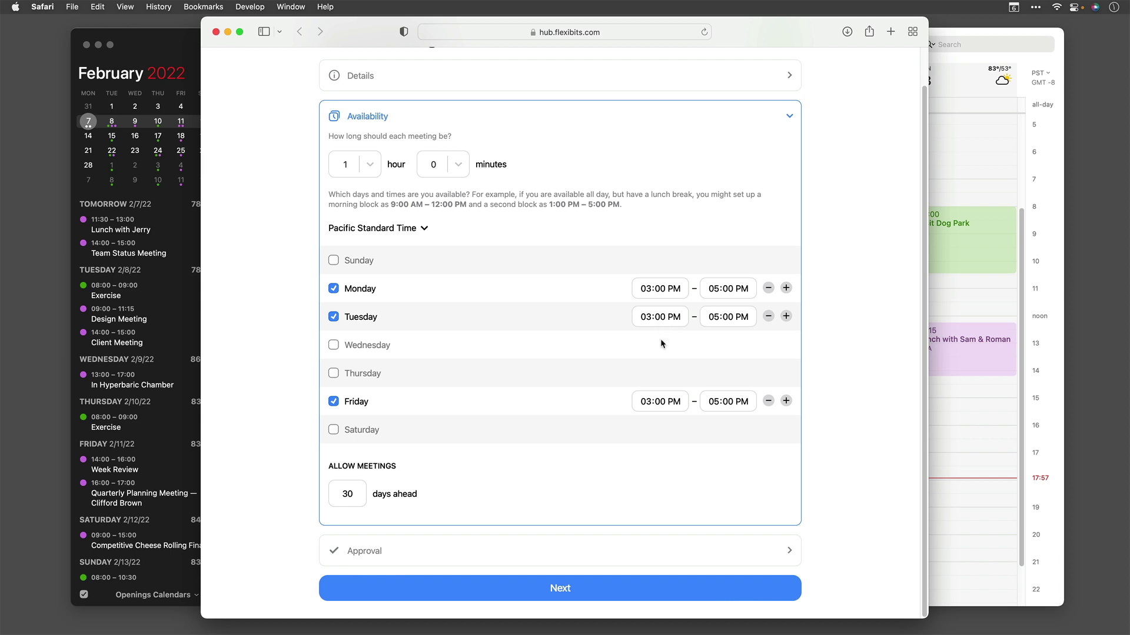
# Add a second Friday time range from 10:00 AM to 12:00 PM.
pyautogui.click(787, 403)
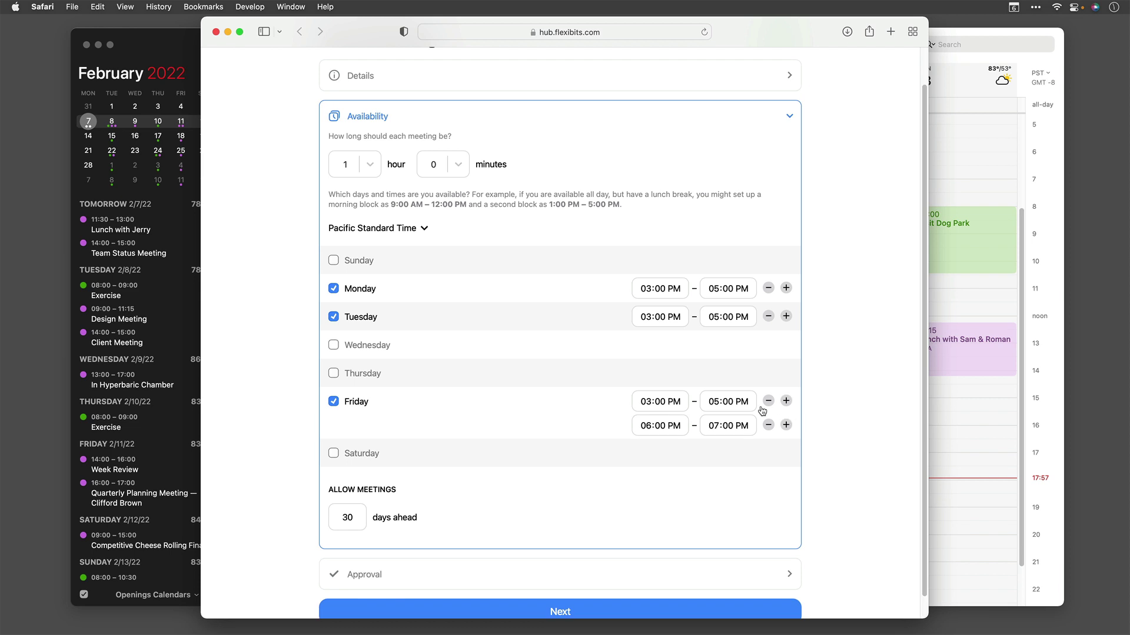
pyautogui.click(647, 426)
pyautogui.write('1000a')
pyautogui.click(711, 429)
pyautogui.write('12')
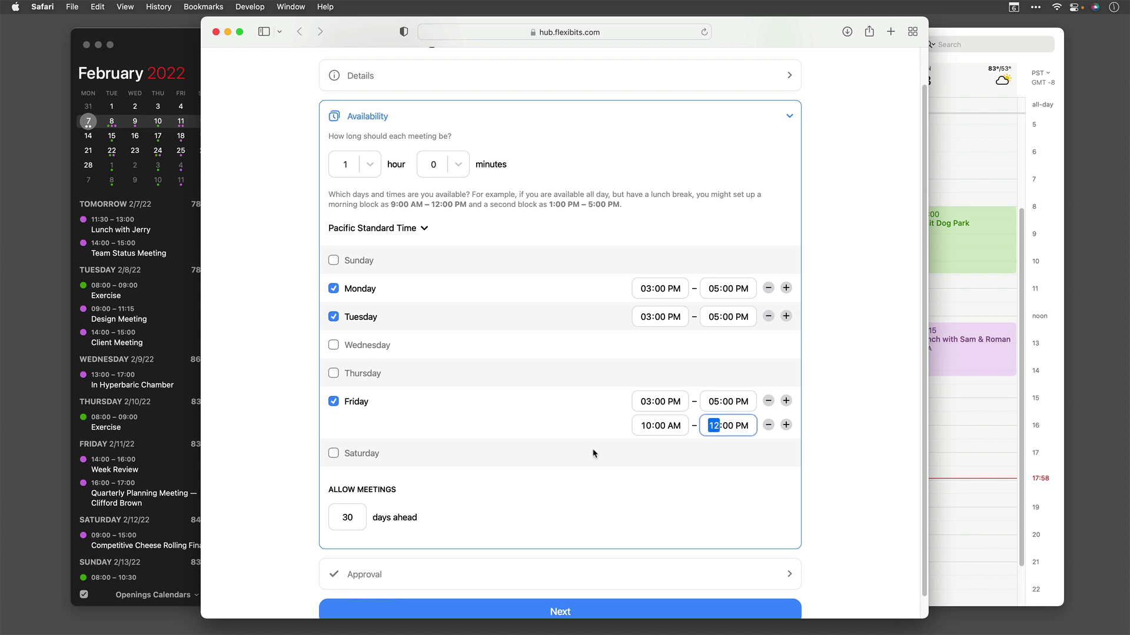
pyautogui.click(588, 454)
# Limit bookings to 10 days ahead.
pyautogui.click(359, 517)
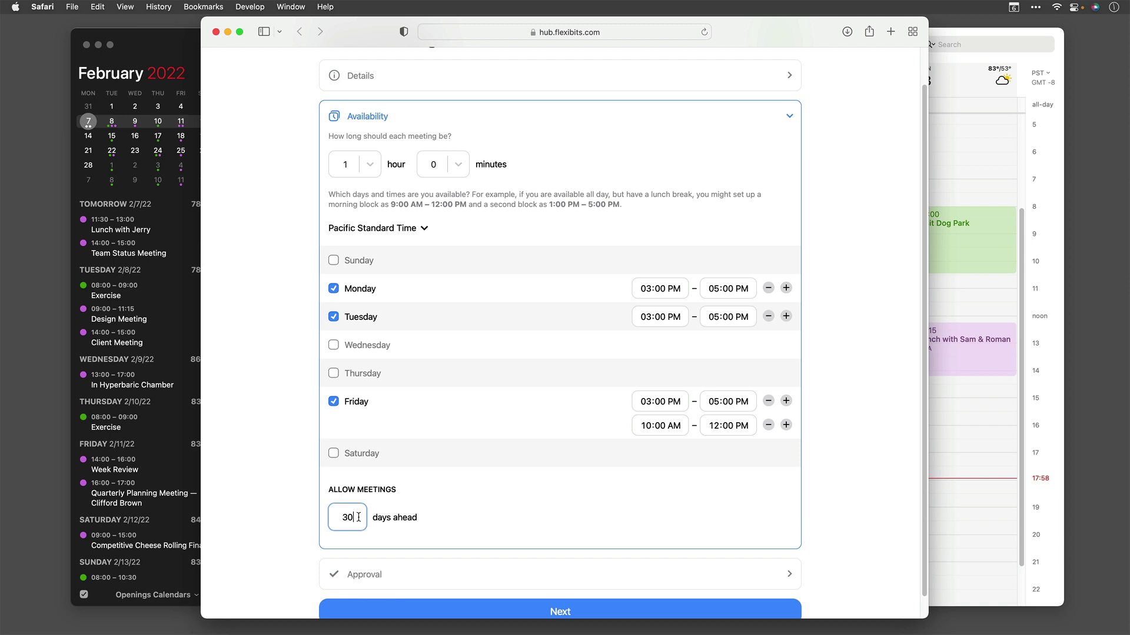
pyautogui.press('BackSpace')
pyautogui.press('BackSpace')
pyautogui.write('10')
pyautogui.scroll(-2, 385, 430)
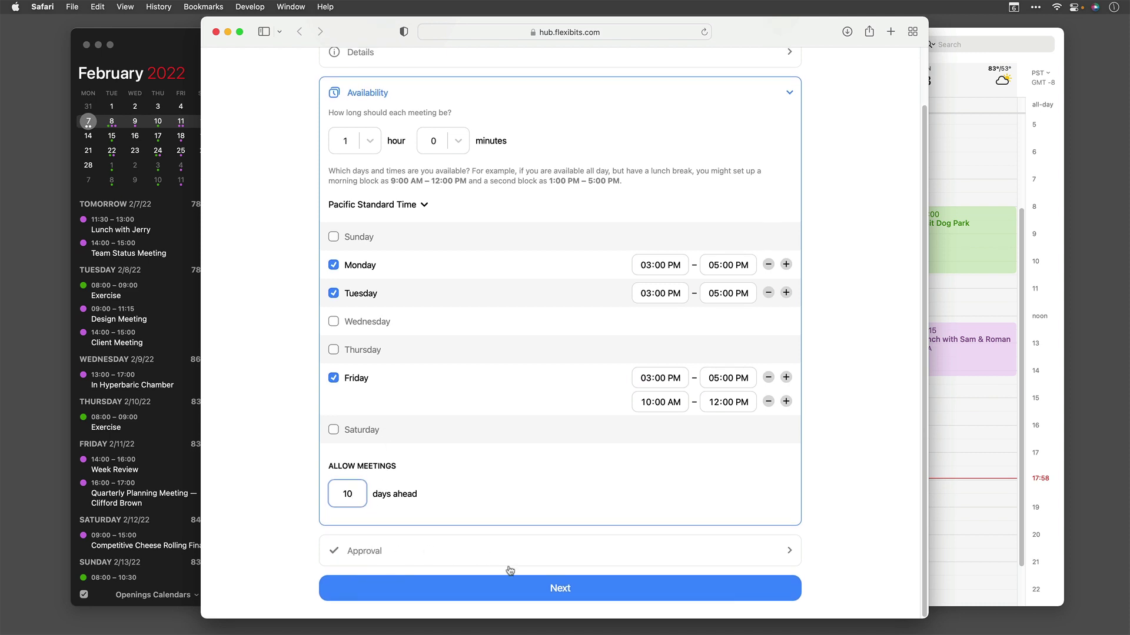
# Choose Automatically Approve Meetings and save the Quarterly Planning Meeting template.
pyautogui.click(512, 587)
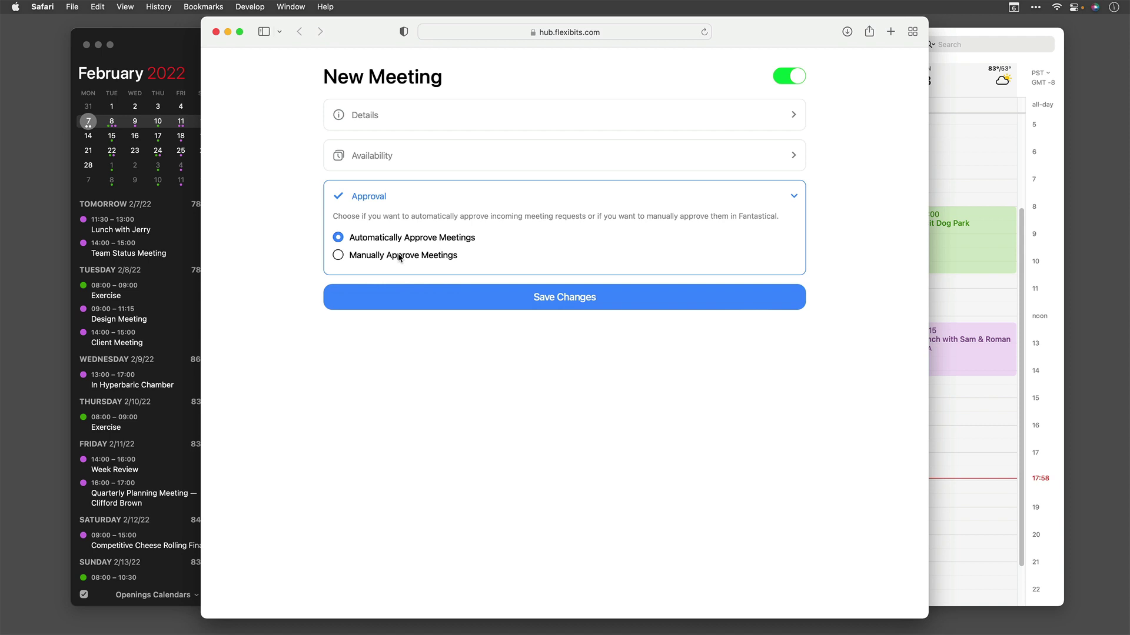
pyautogui.click(338, 256)
pyautogui.click(338, 238)
pyautogui.click(562, 300)
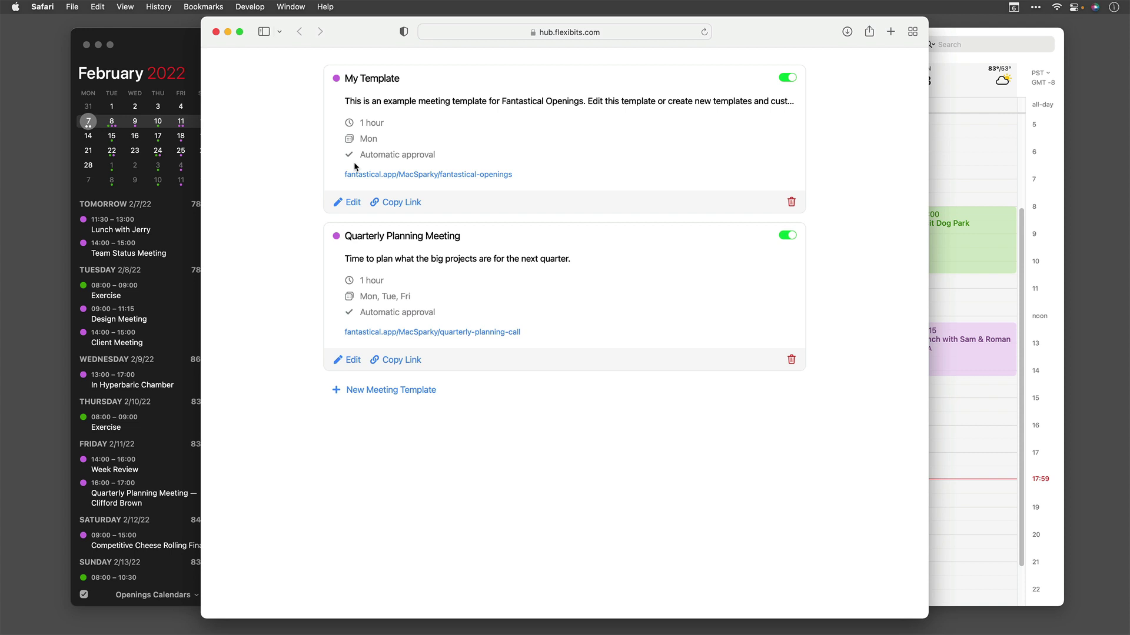
# Close the browser window and copy the Quarterly Planning Meeting link.
pyautogui.click(216, 32)
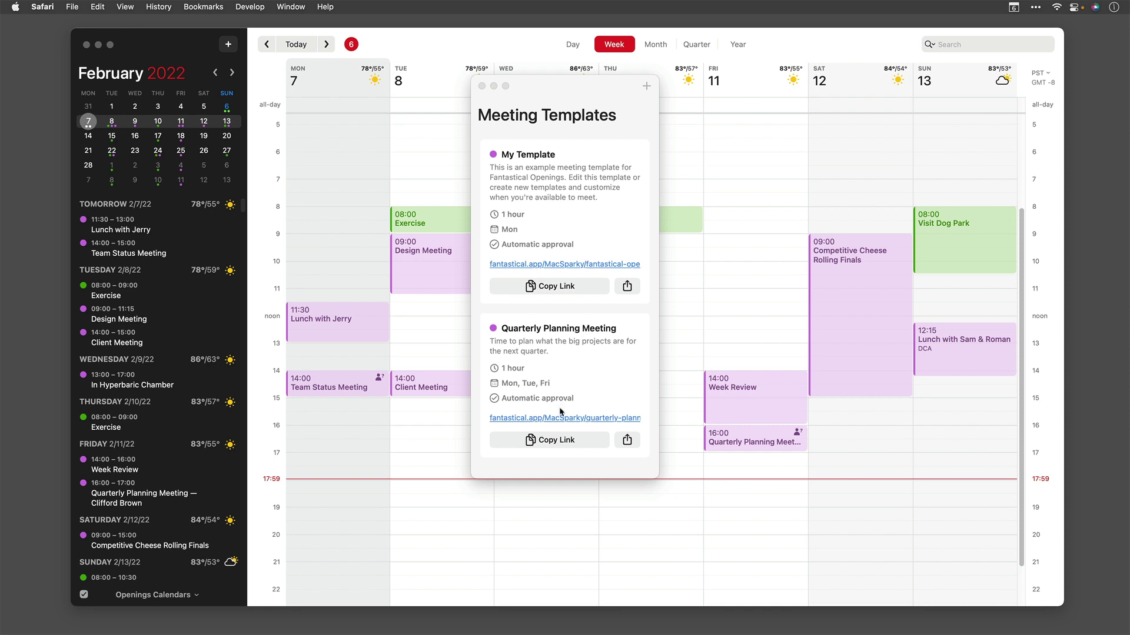
pyautogui.click(558, 442)
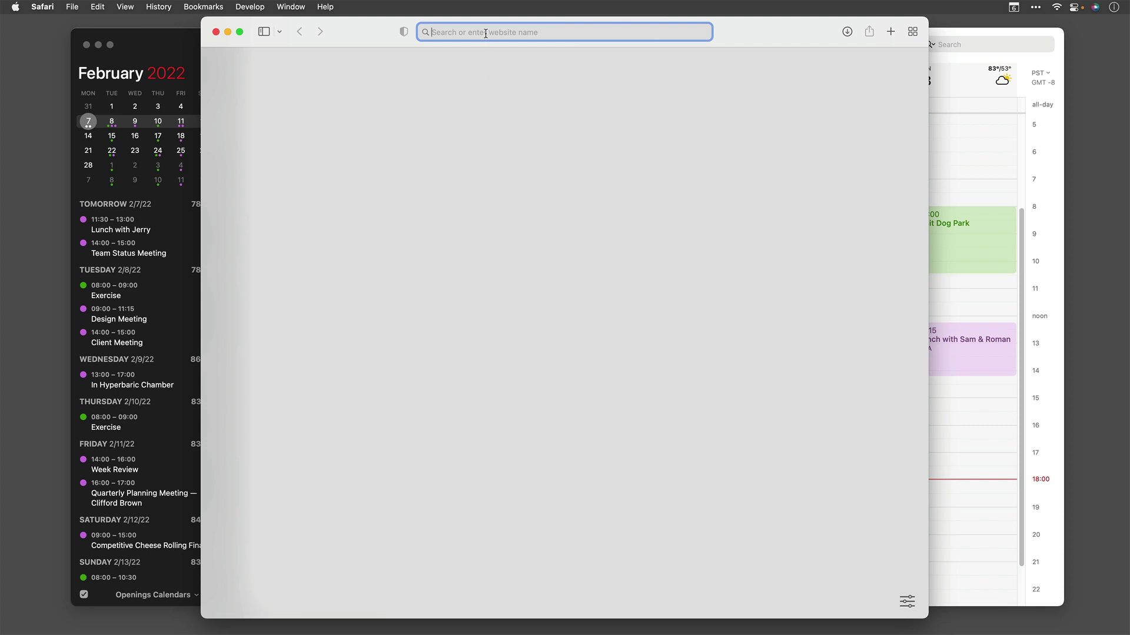
# Paste the link into Safari to load the booking page, then return to Fantastical.
pyautogui.press('super+v')
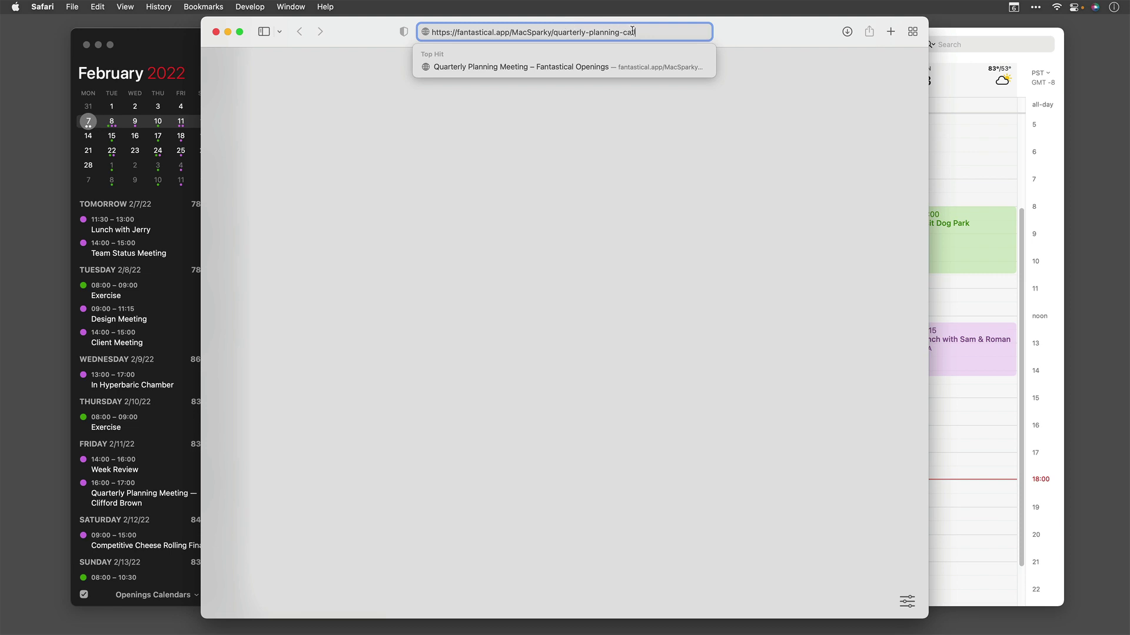
pyautogui.press('Return')
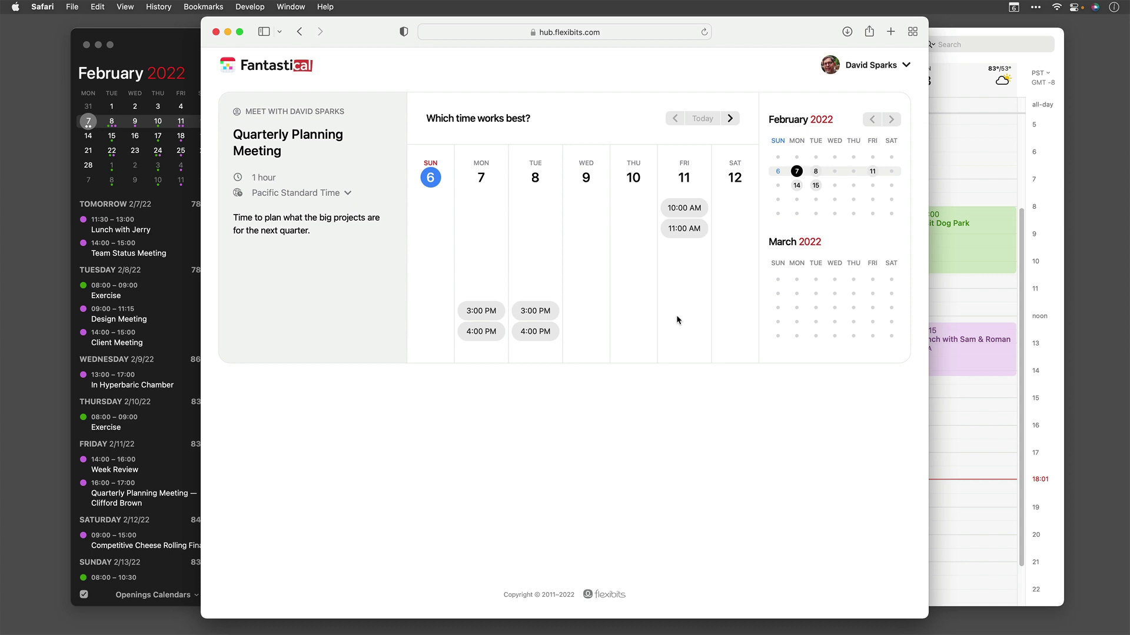
pyautogui.click(966, 419)
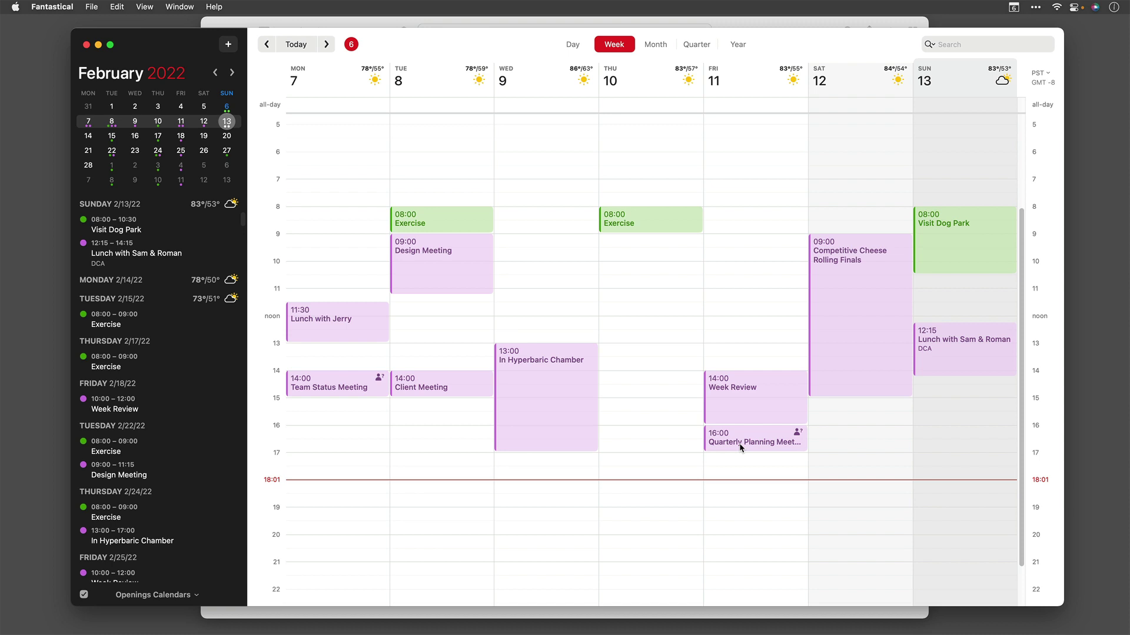
# Drag Friday's Week Review to 10:00, then bring the booking page back to front.
pyautogui.click(742, 412)
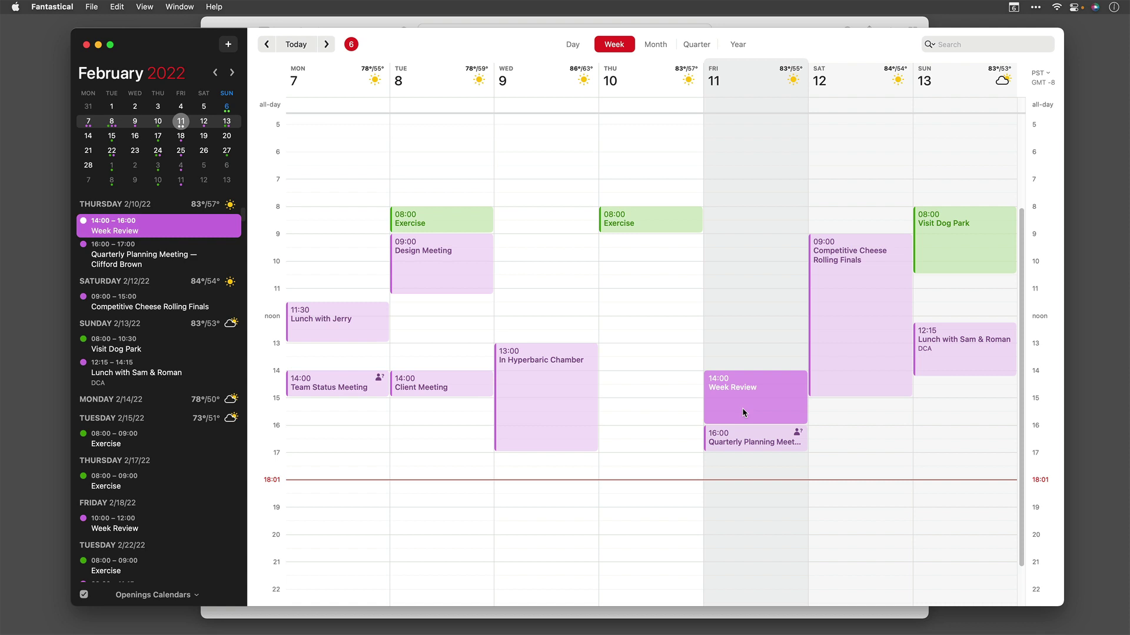
pyautogui.moveTo(743, 413); pyautogui.dragTo(736, 302)
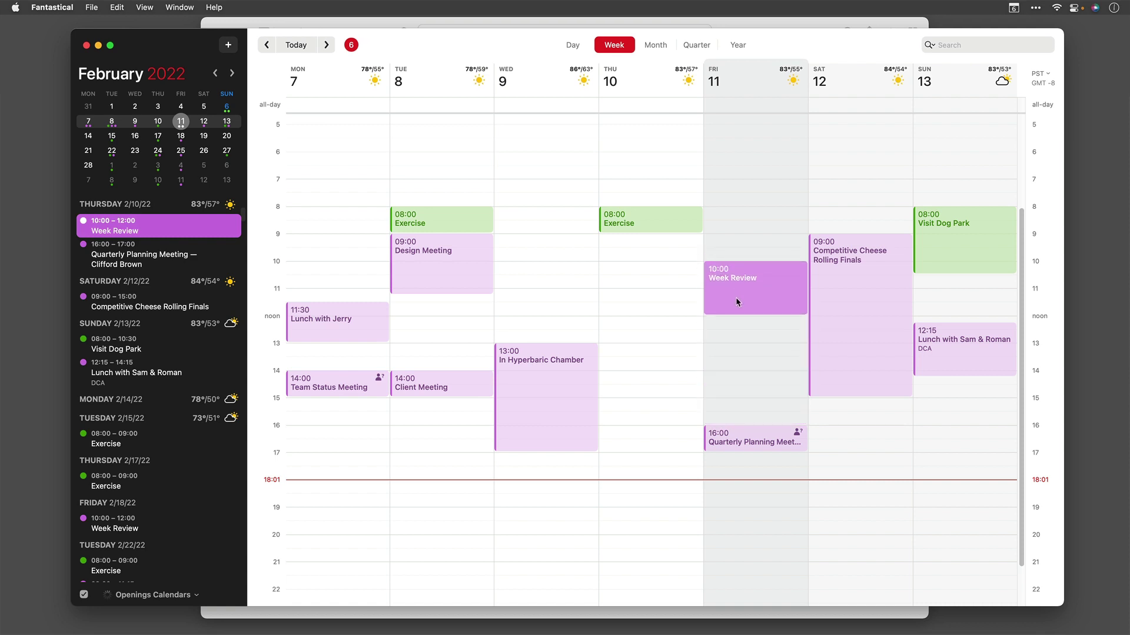
pyautogui.click(739, 442)
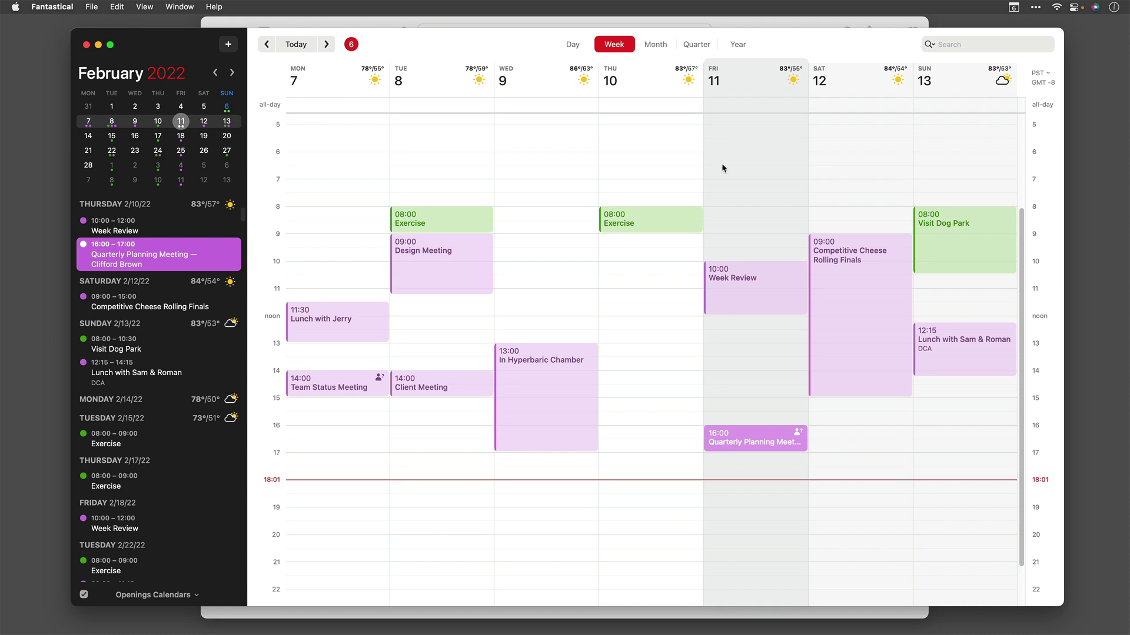
pyautogui.click(748, 21)
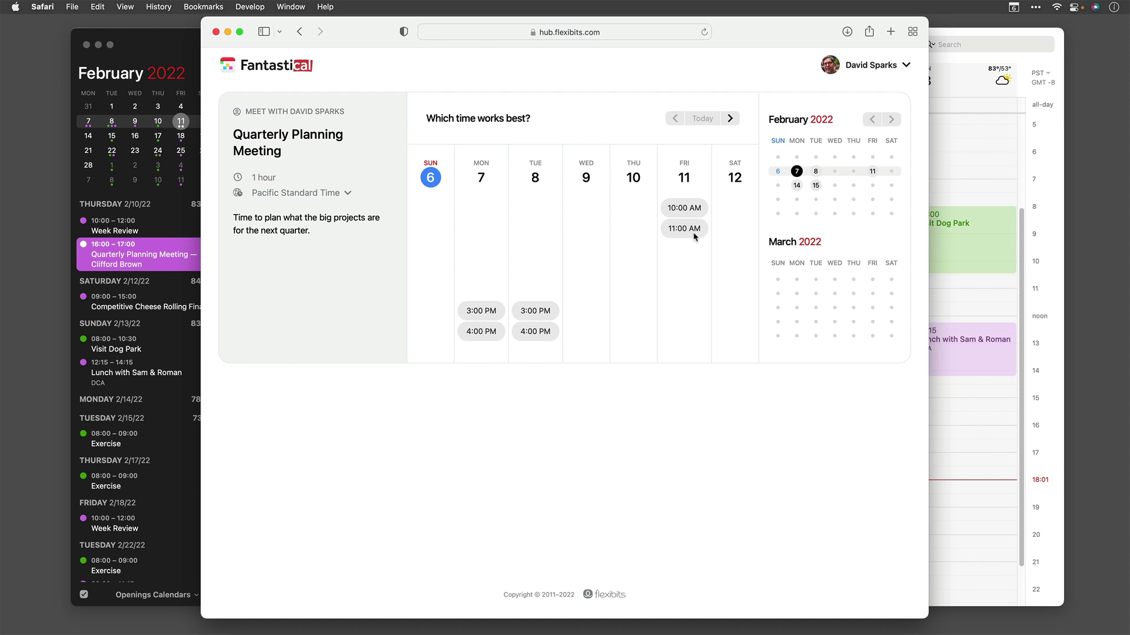
# Reload the booking page and pick the 3:00 PM slot on Friday, February 11.
pyautogui.click(703, 33)
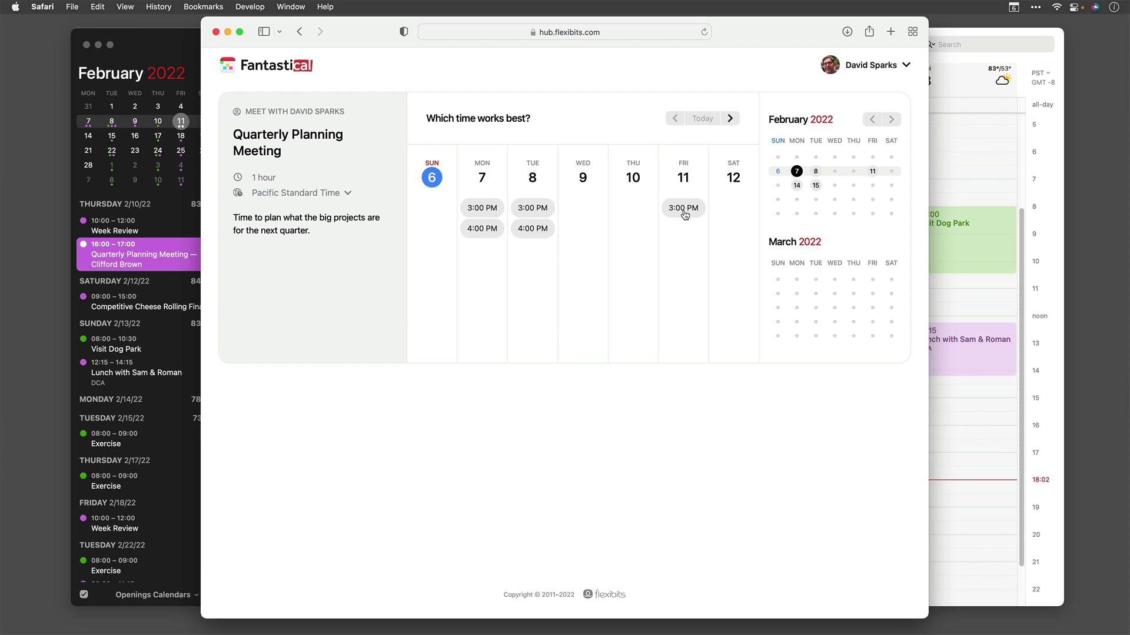
pyautogui.click(683, 209)
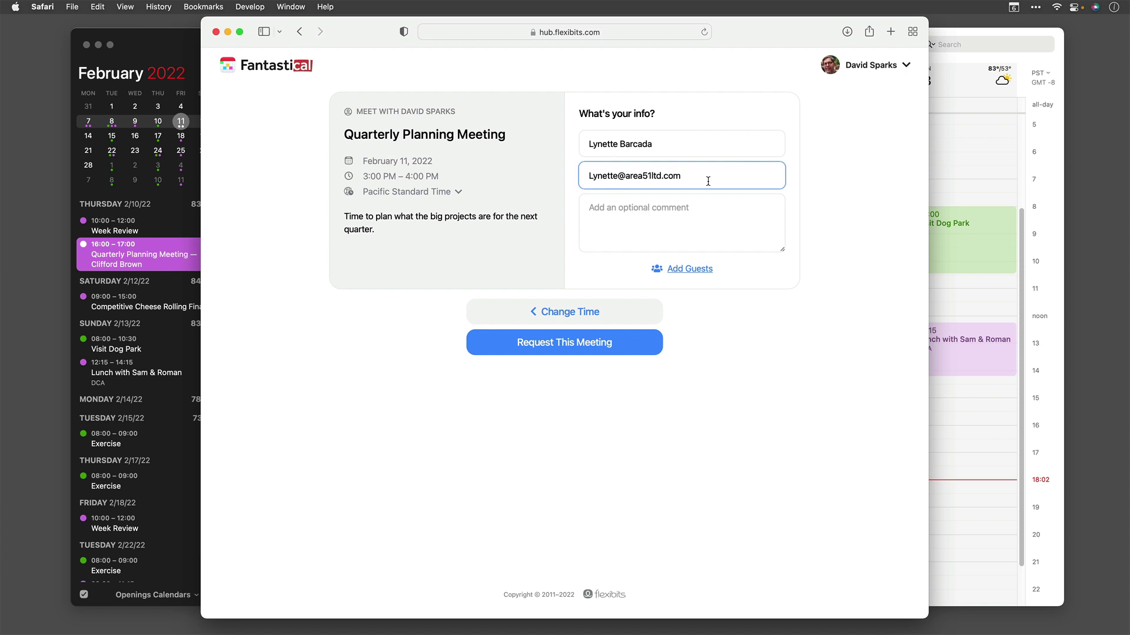
# Paste the comment "I can't wait for the meeting!" and submit the February 11, 3:00–4:00 PM request.
pyautogui.click(686, 208)
pyautogui.press('super+v')
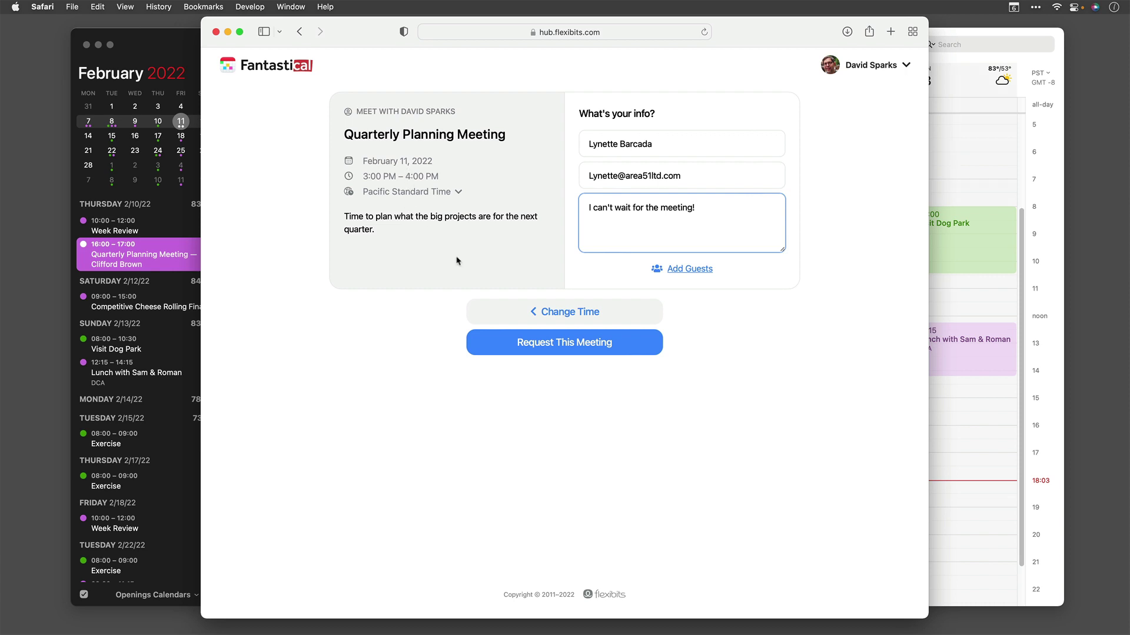
pyautogui.click(556, 342)
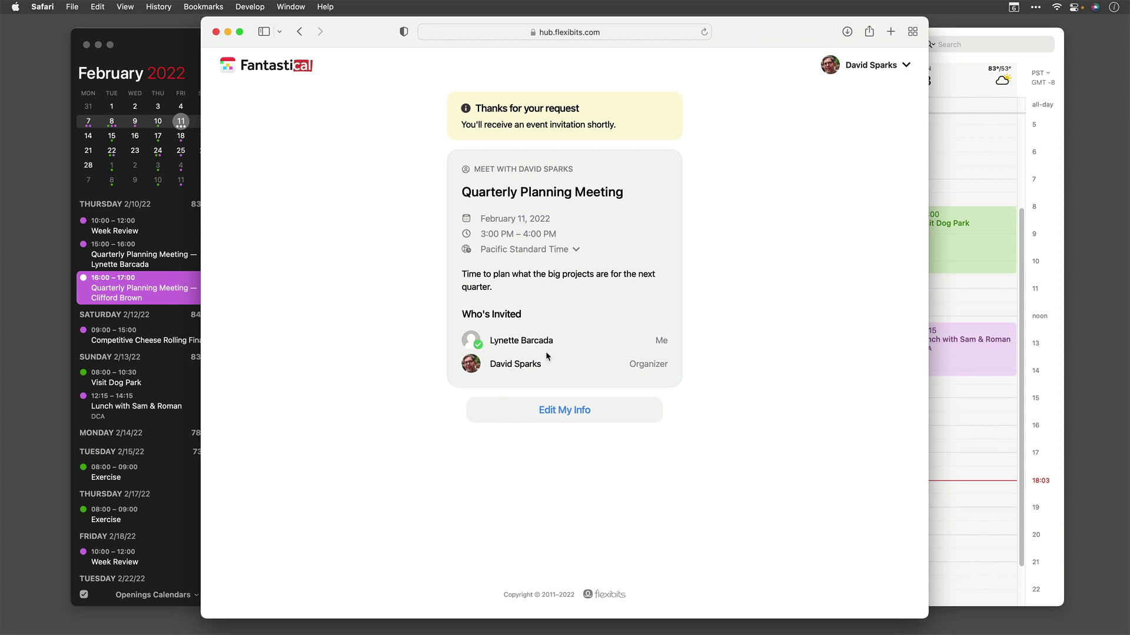
# Close the booking page and select the new 15:00 Quarterly Planning Meeting in the calendar and agenda list.
pyautogui.click(216, 32)
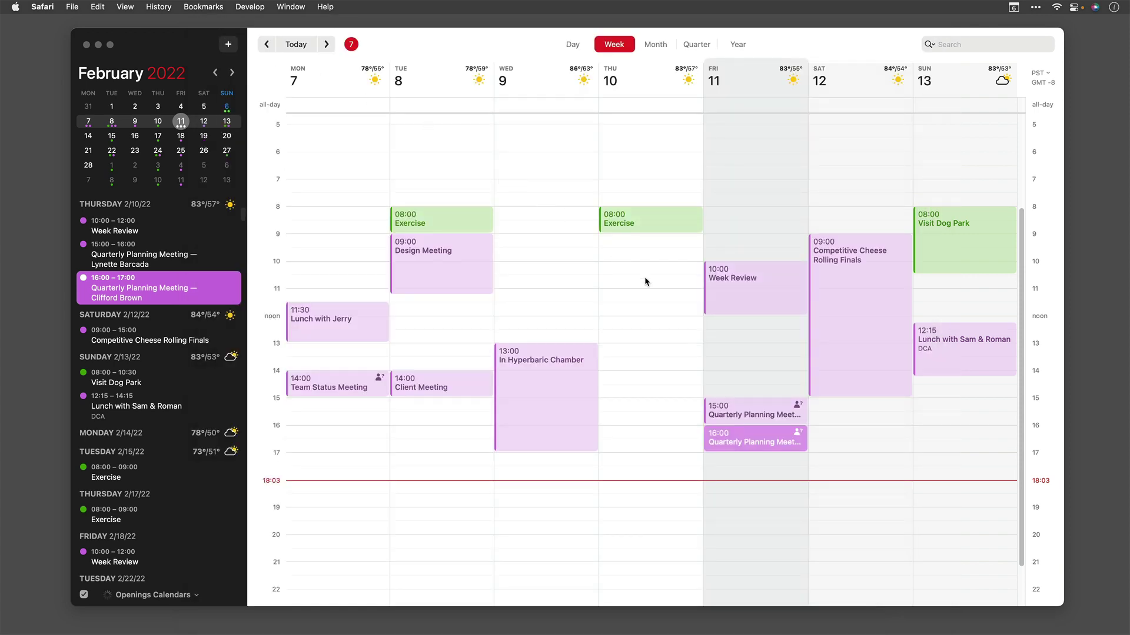
pyautogui.click(767, 420)
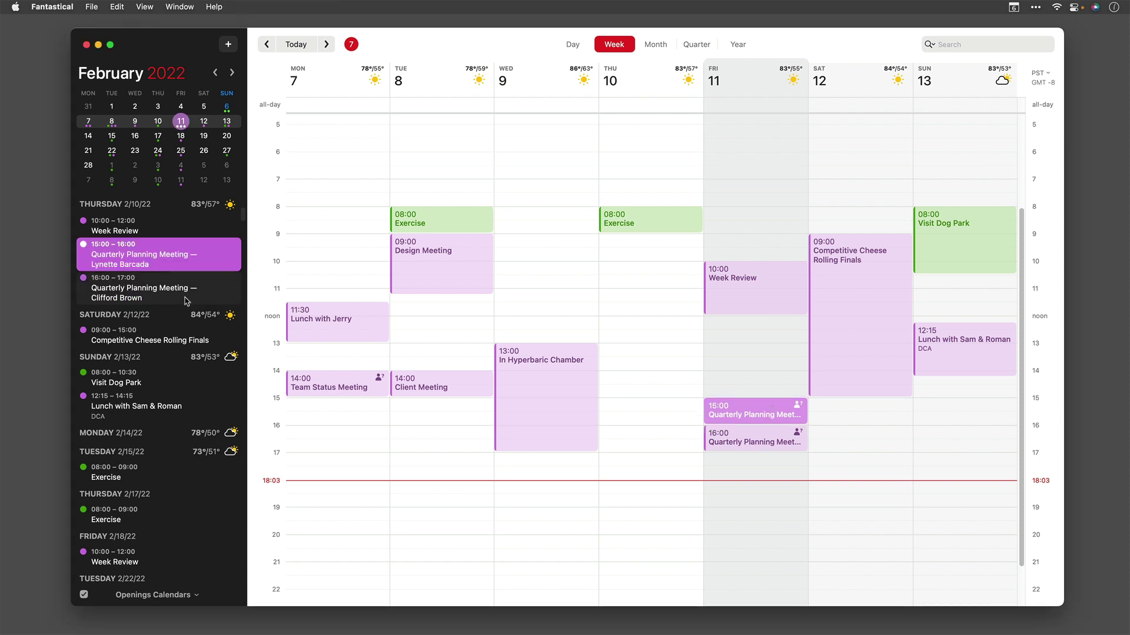
pyautogui.click(134, 254)
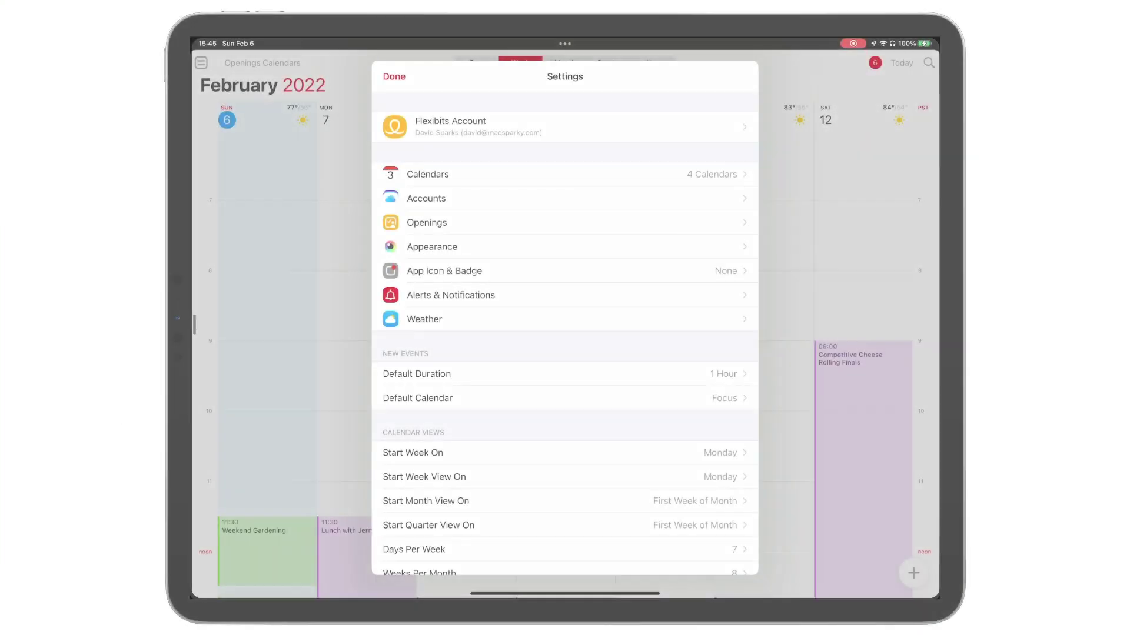
# Go to Openings > Meeting Templates and bring up the Quarterly Planning Meeting template.
pyautogui.click(454, 225)
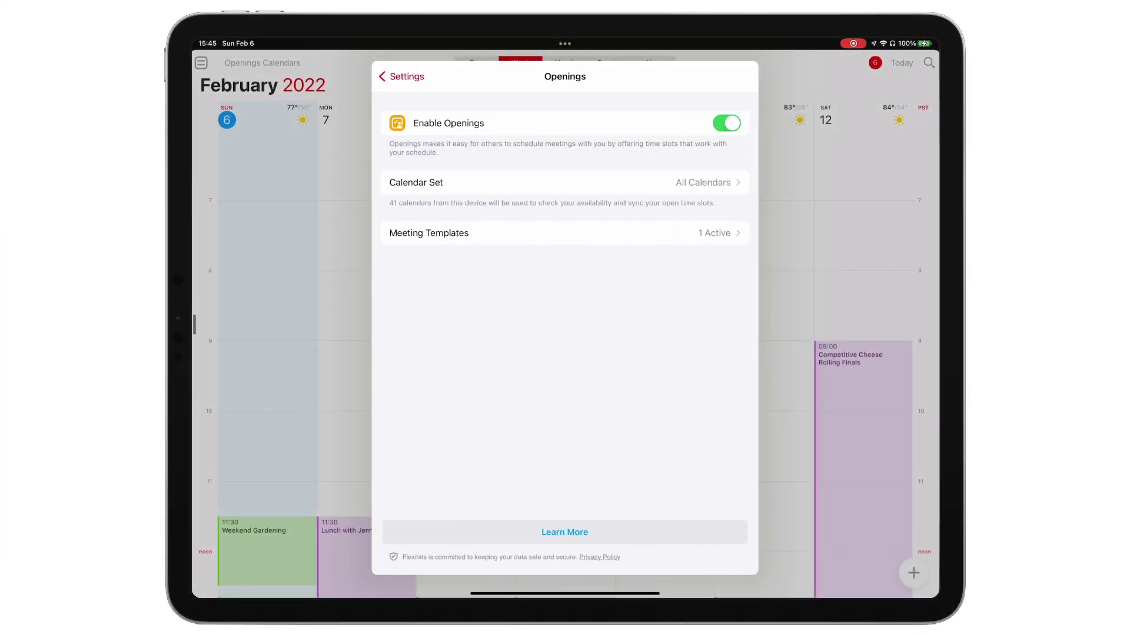
pyautogui.click(429, 233)
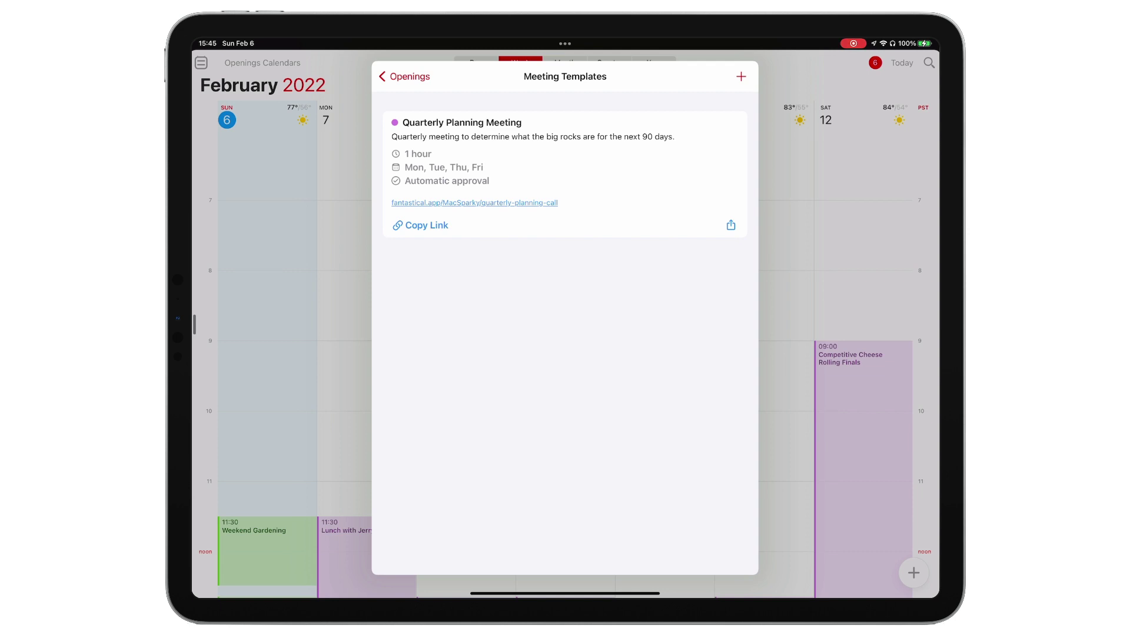
pyautogui.click(474, 202)
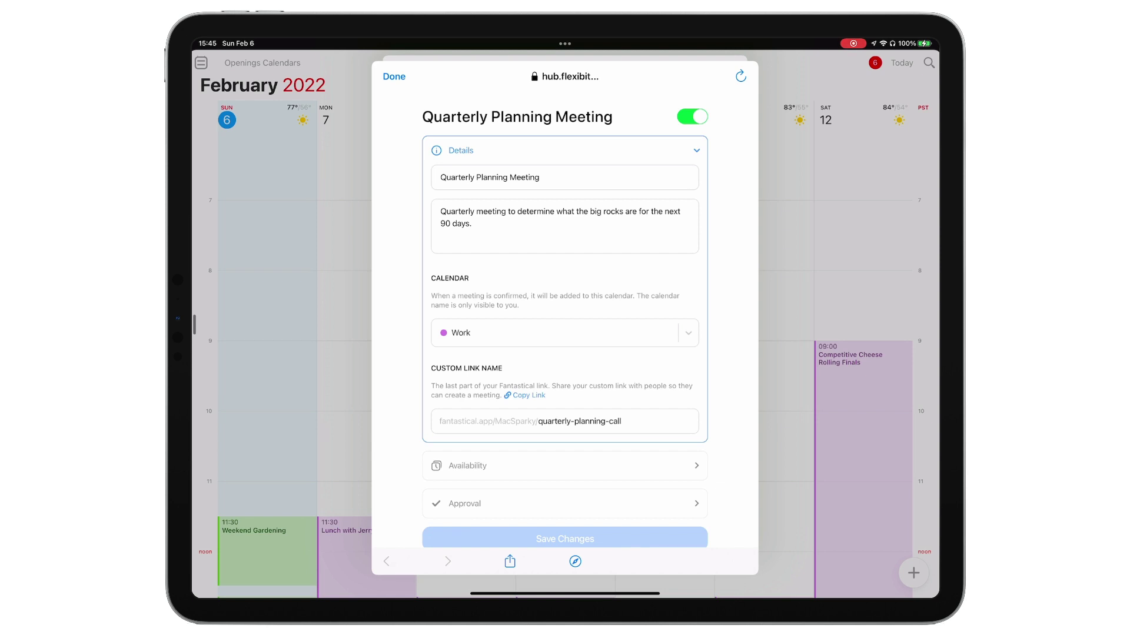
# Set the template's meeting length to 1 hour 30 minutes under Availability, then reload the editor.
pyautogui.click(460, 150)
pyautogui.click(467, 188)
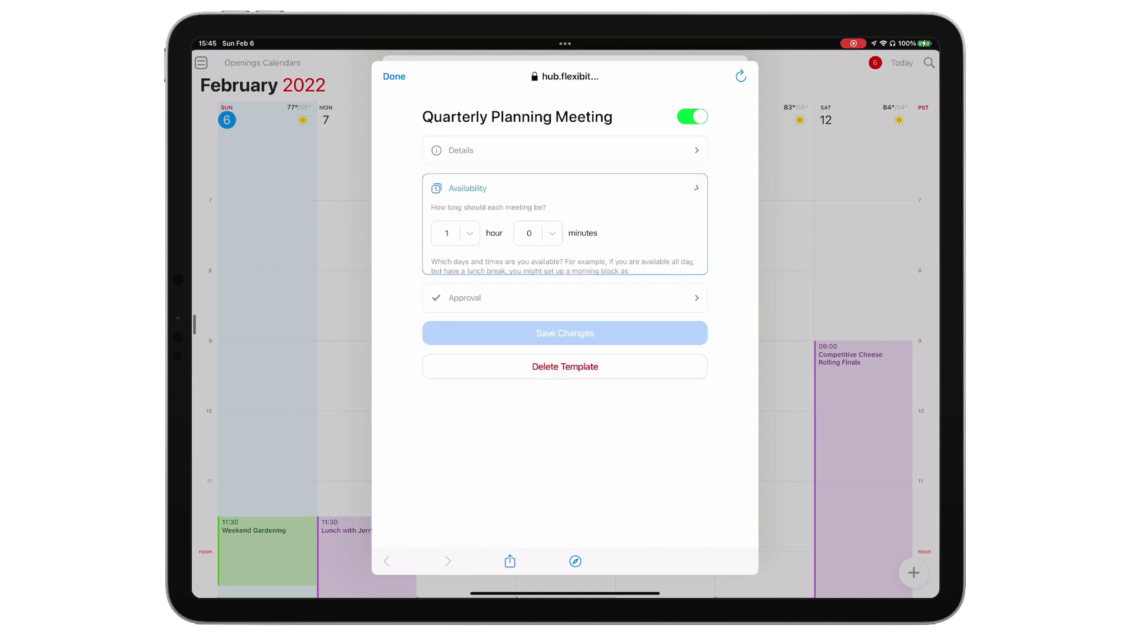
pyautogui.click(537, 233)
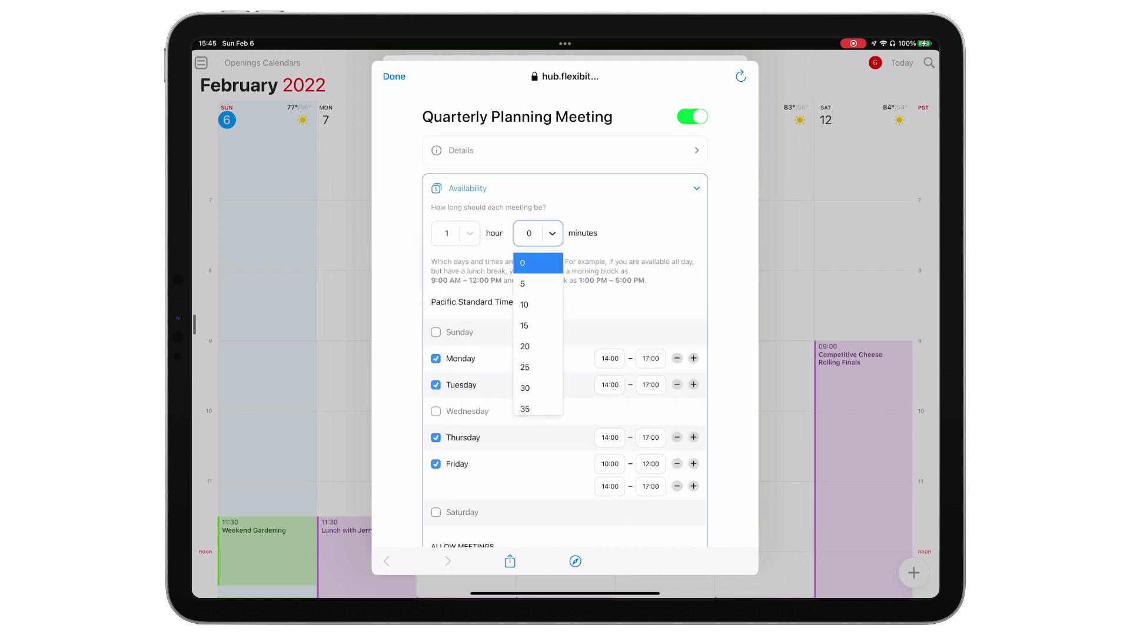
pyautogui.click(525, 388)
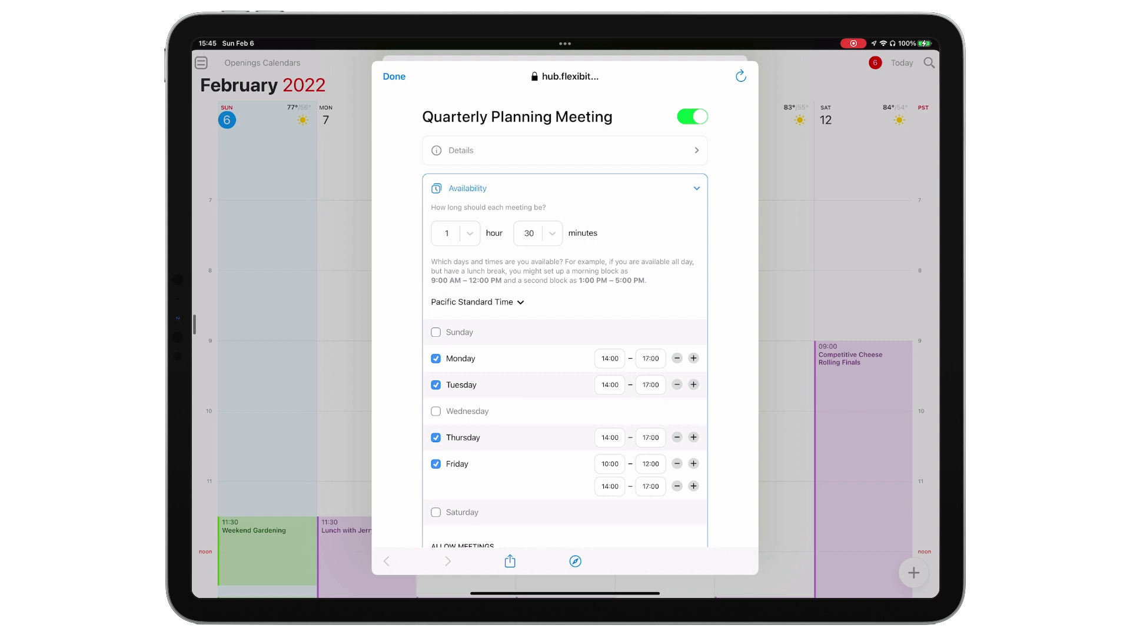
pyautogui.click(740, 76)
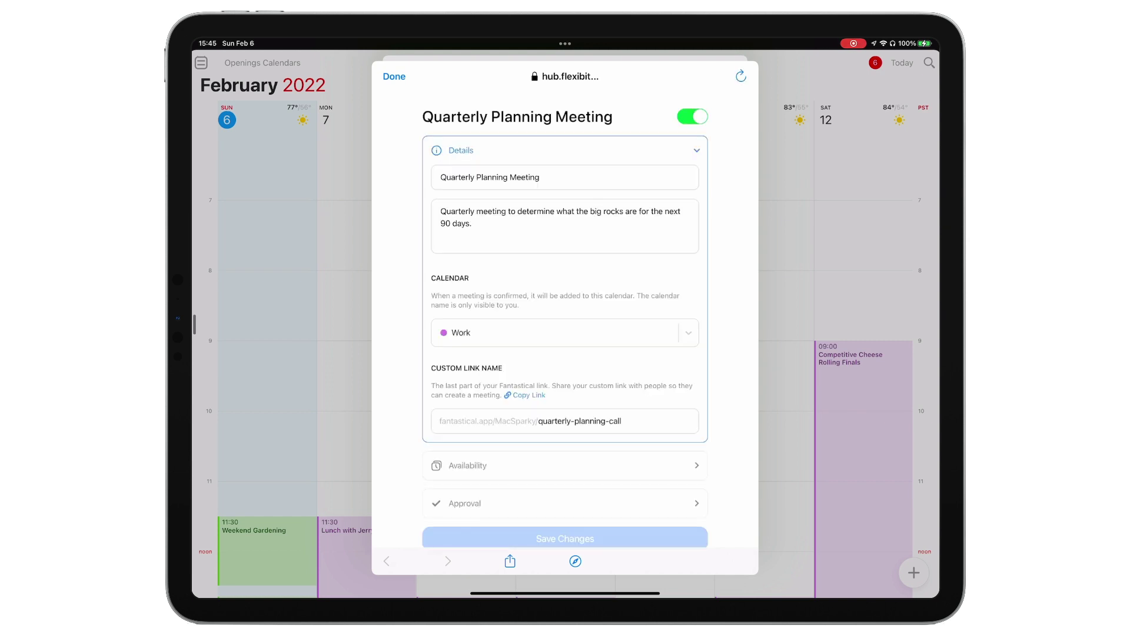